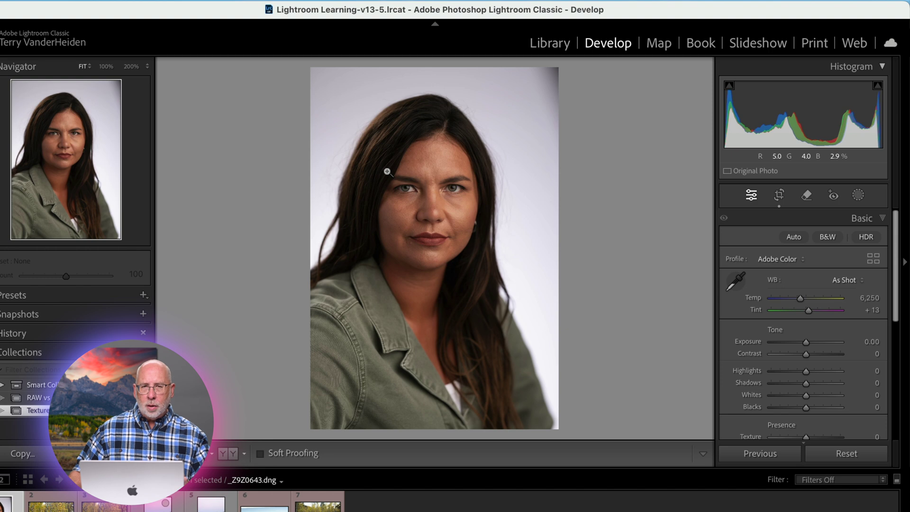
# Step: Inspect the skin detail around the portrait's eyes, nose and cheeks at 100% zoom
pyautogui.click(414, 201)
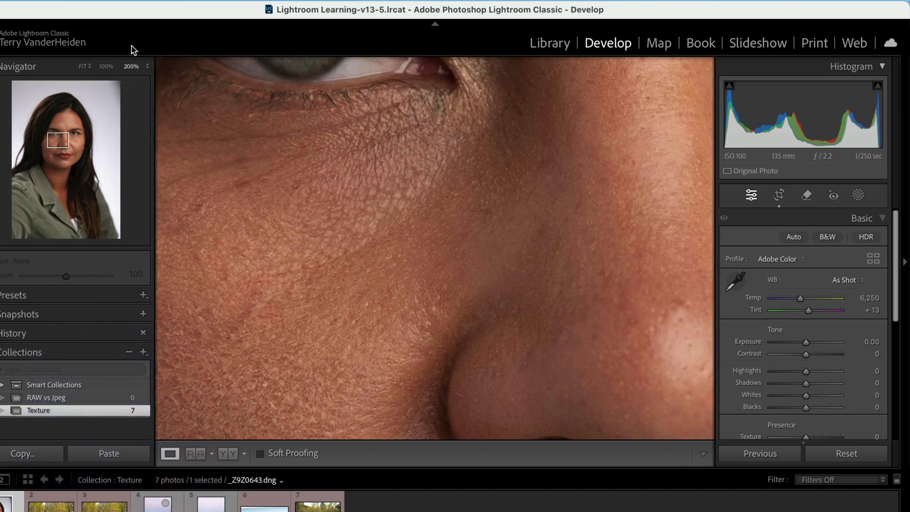
pyautogui.click(113, 71)
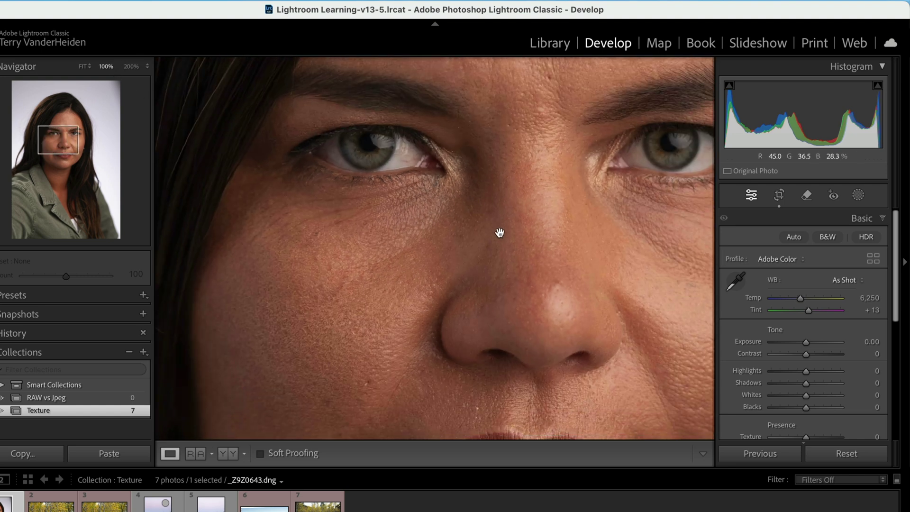
pyautogui.moveTo(498, 231); pyautogui.dragTo(402, 236)
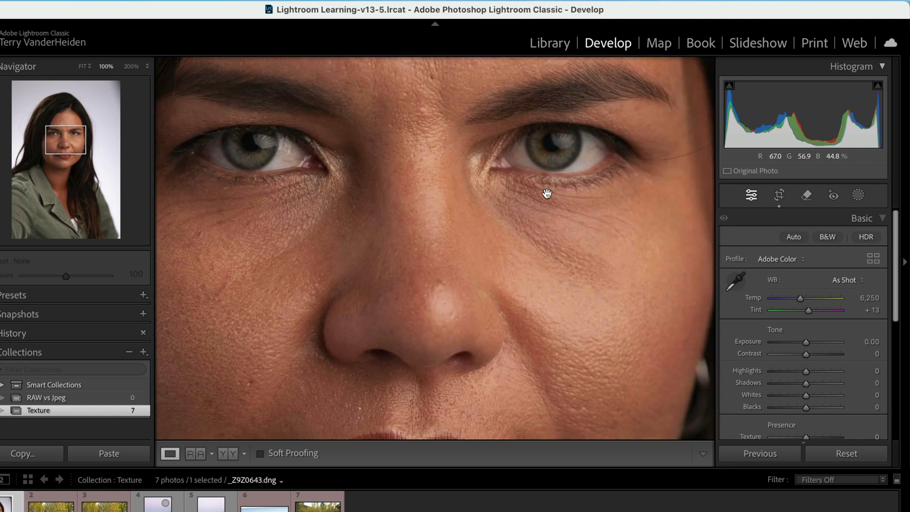
pyautogui.moveTo(444, 193); pyautogui.dragTo(402, 286)
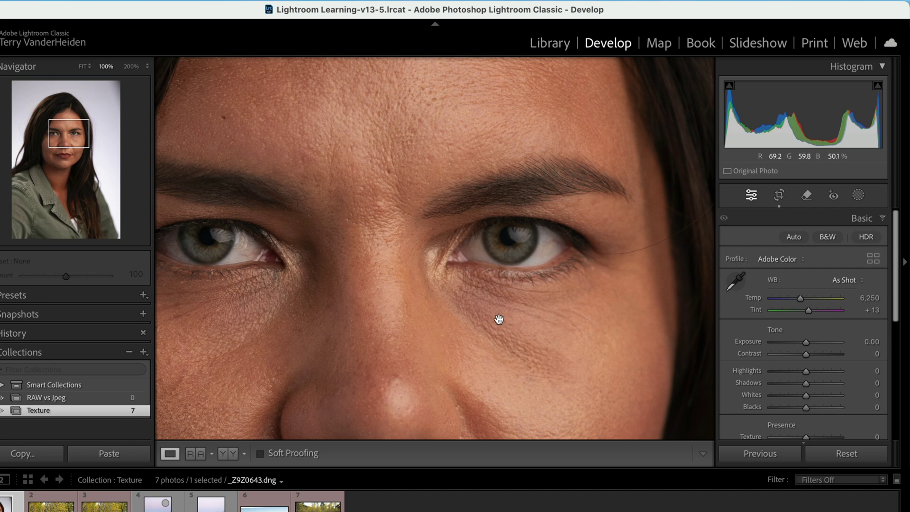
pyautogui.scroll(-3, 499, 319)
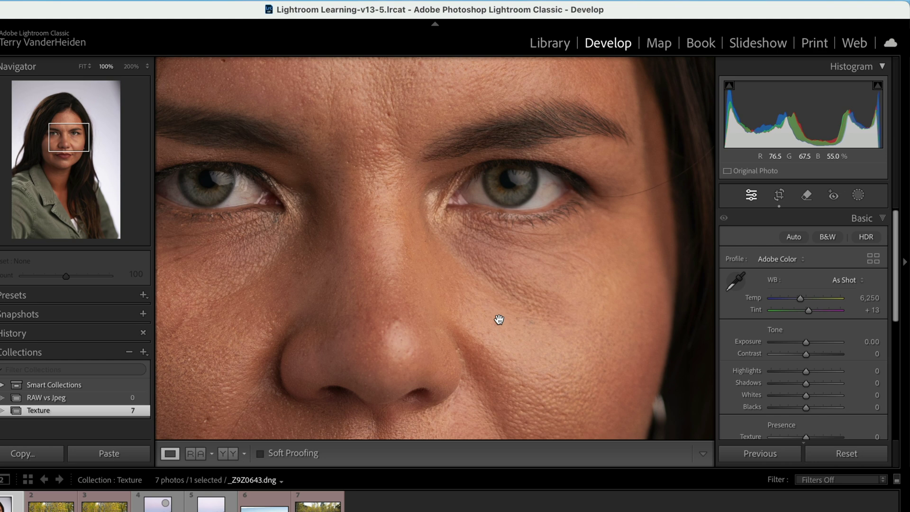
pyautogui.scroll(-3, 499, 318)
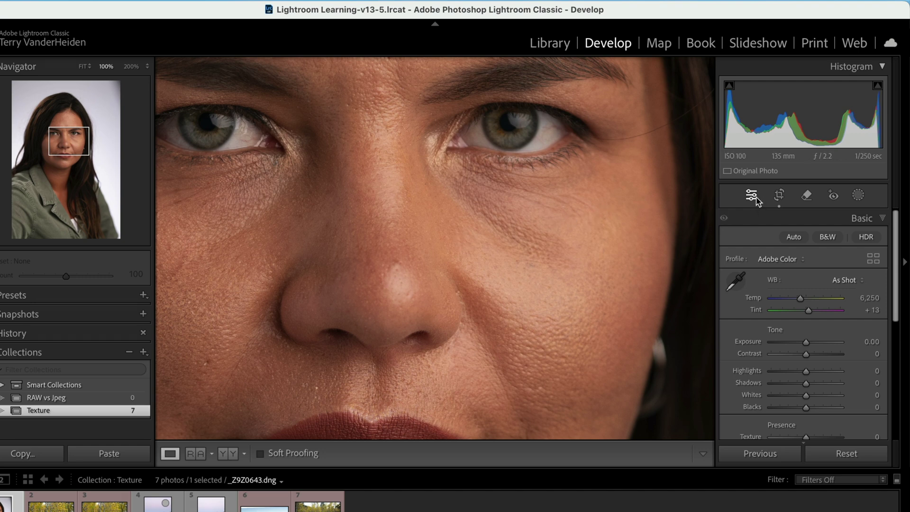
# Step: Try a global Texture of +100 and of -100 on the portrait, and reset Texture to its default
pyautogui.scroll(-1, 895, 242)
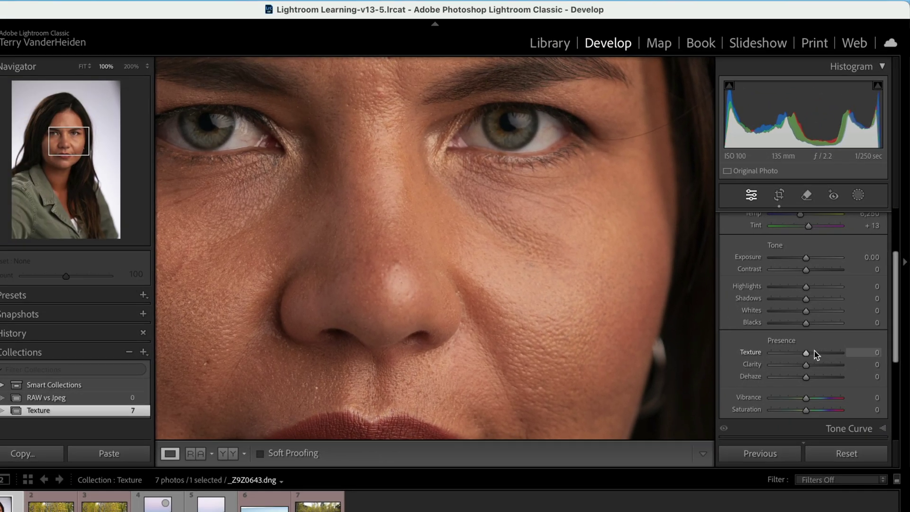
pyautogui.moveTo(807, 356); pyautogui.dragTo(841, 356)
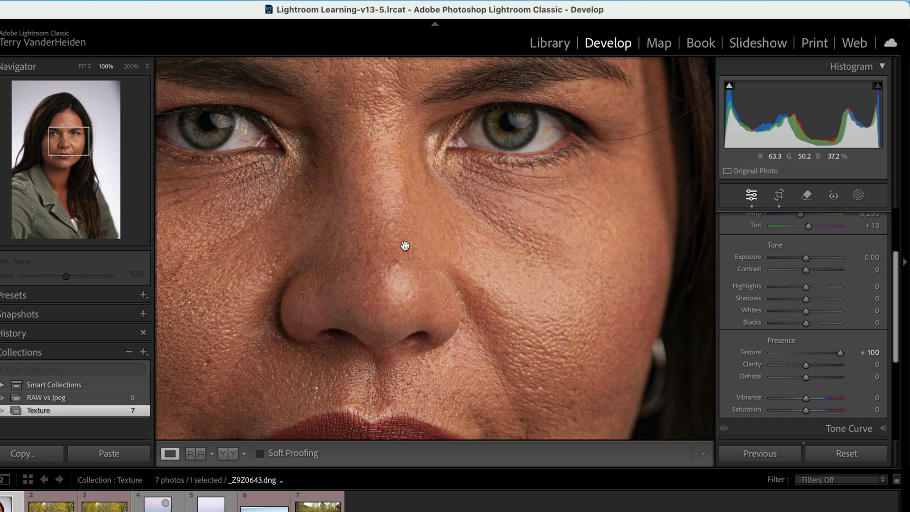
pyautogui.moveTo(838, 358); pyautogui.dragTo(773, 362)
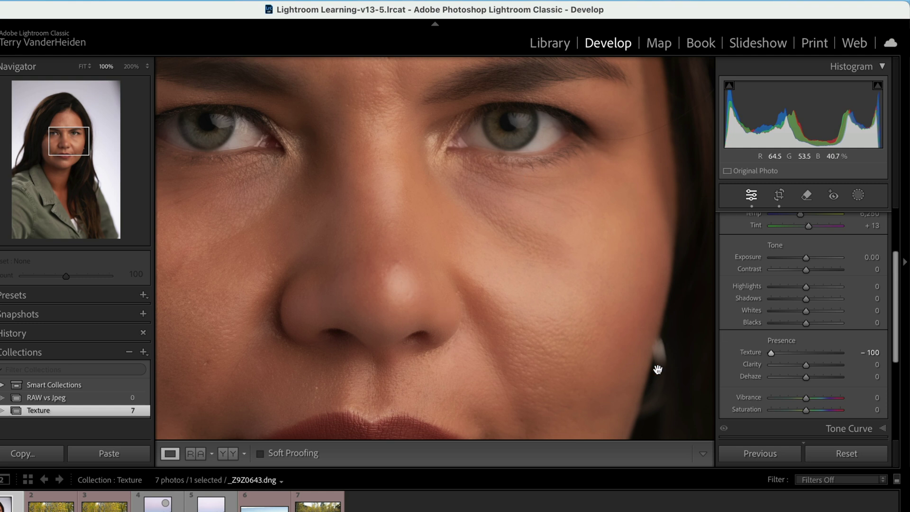
pyautogui.doubleClick(751, 352)
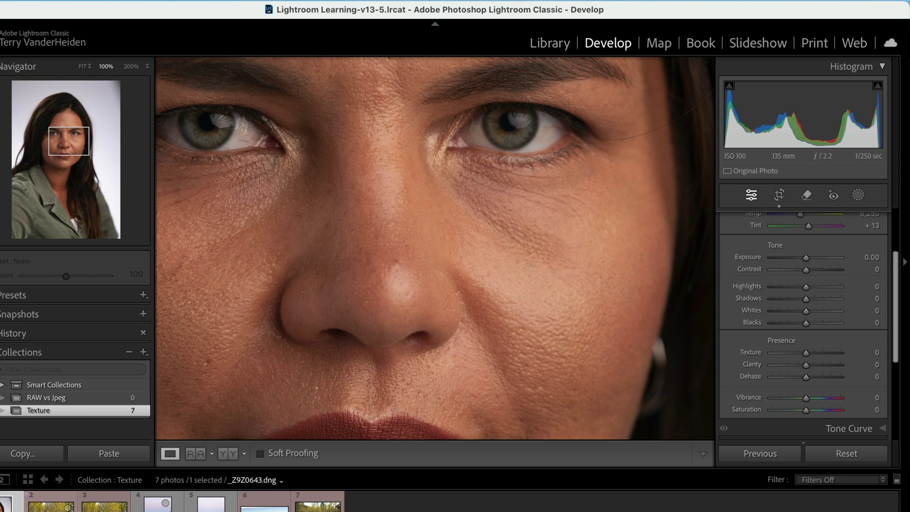
# Step: Create two virtual copies of the original portrait and set the original's global Texture to -100
pyautogui.rightClick(10, 501)
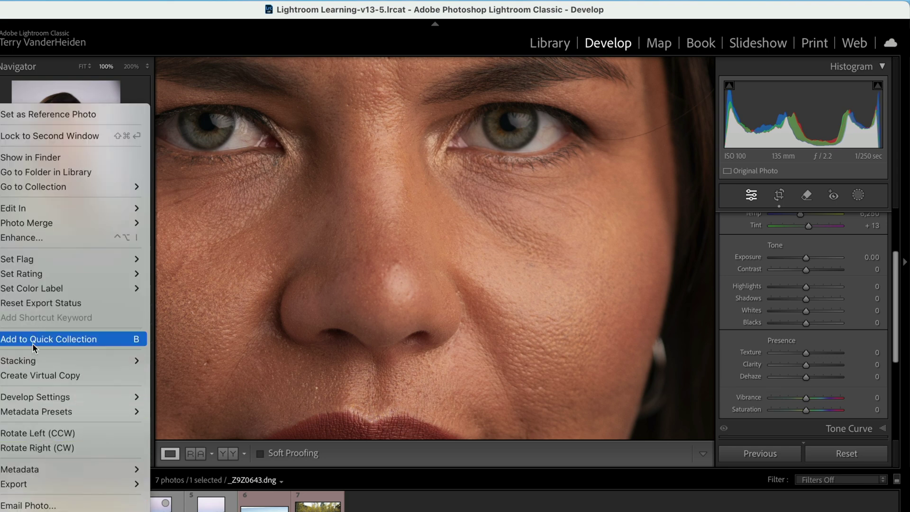
pyautogui.click(42, 375)
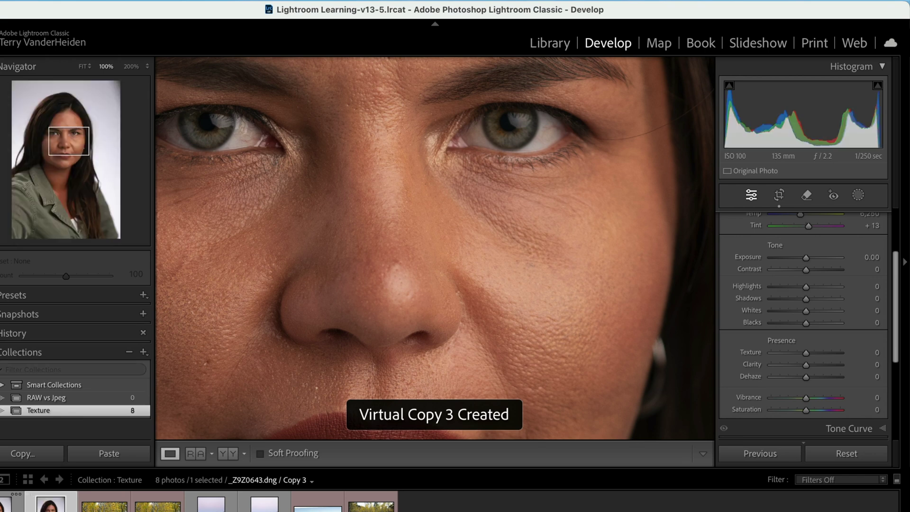
pyautogui.rightClick(5, 502)
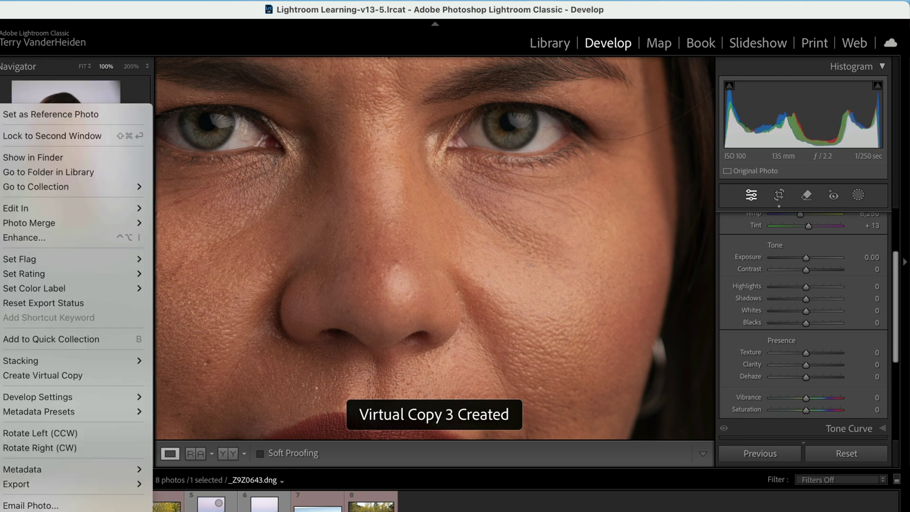
pyautogui.click(59, 378)
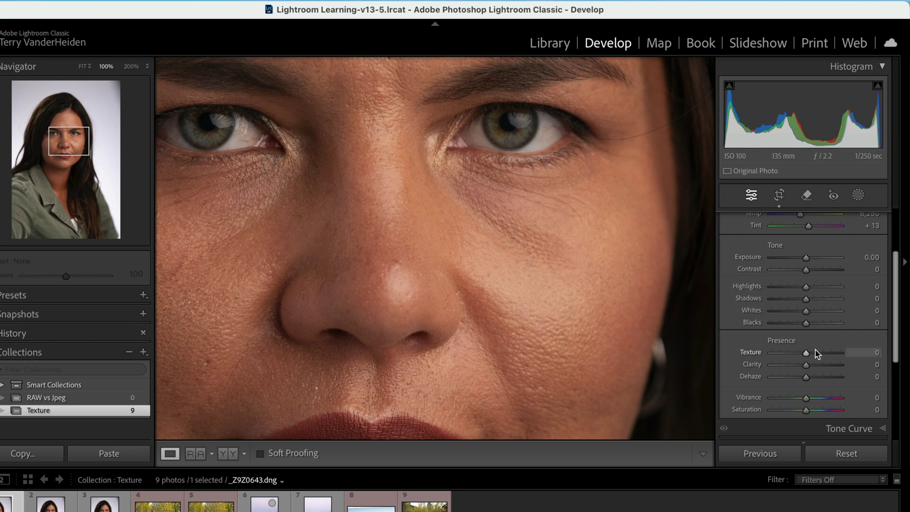
pyautogui.moveTo(806, 355); pyautogui.dragTo(764, 359)
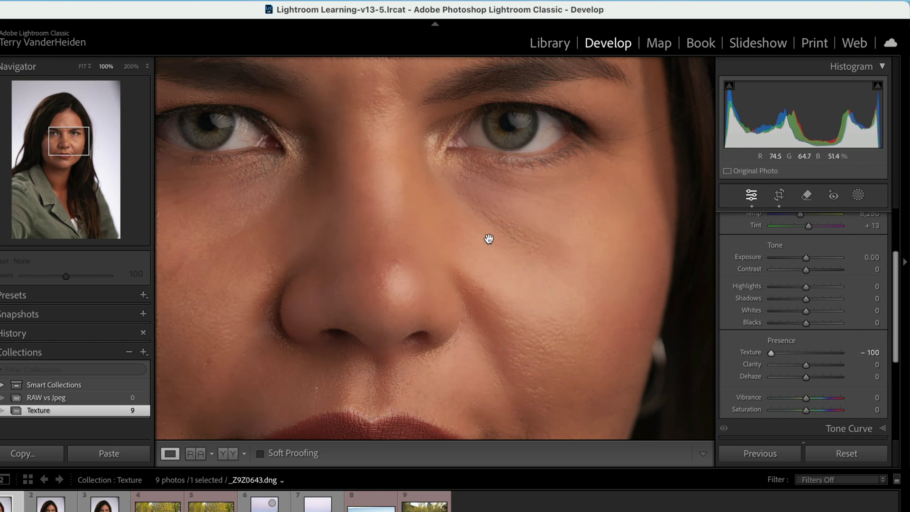
# Step: Compare the softened original side by side with the first virtual copy, examining the skin around the eye and forehead
pyautogui.keyDown('super'); pyautogui.click(47, 504); pyautogui.keyUp('super')
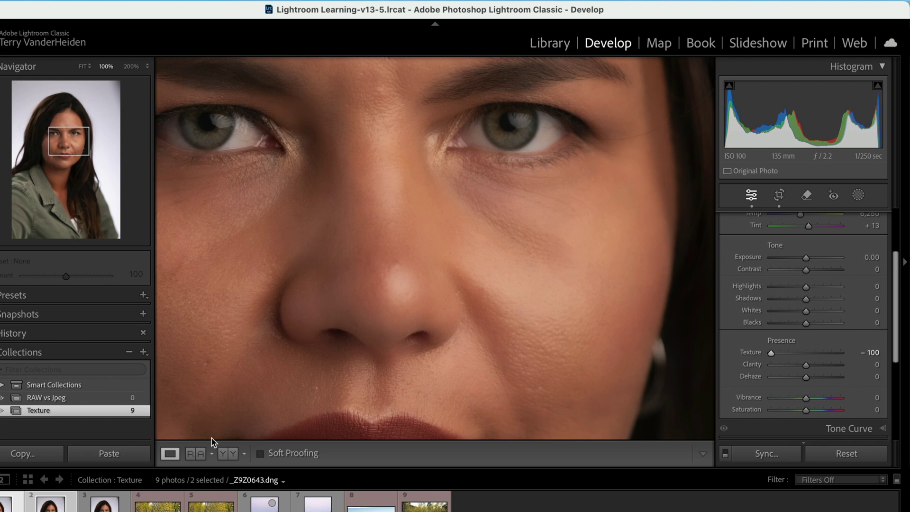
pyautogui.press('c')
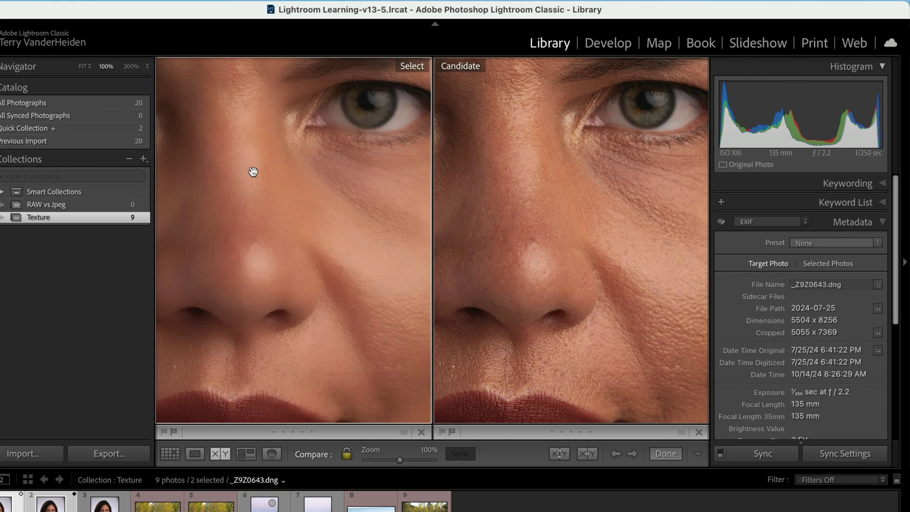
pyautogui.moveTo(349, 193); pyautogui.dragTo(329, 303)
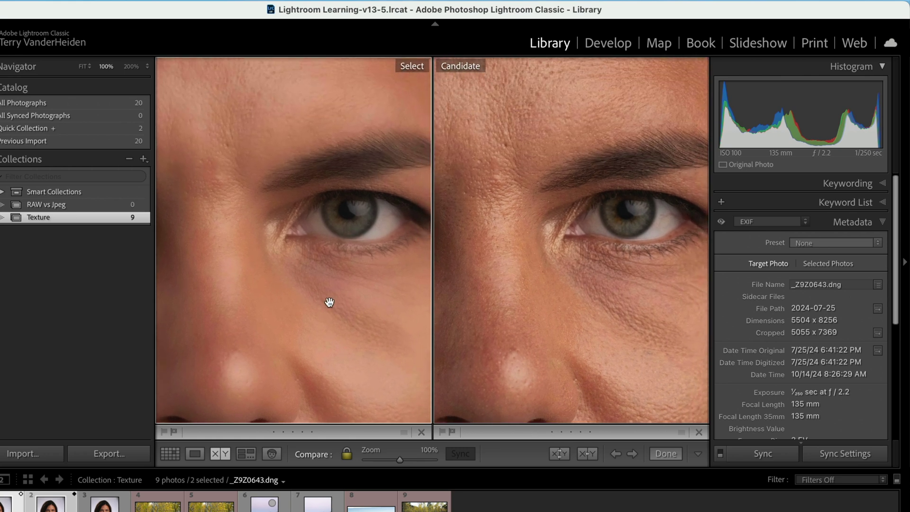
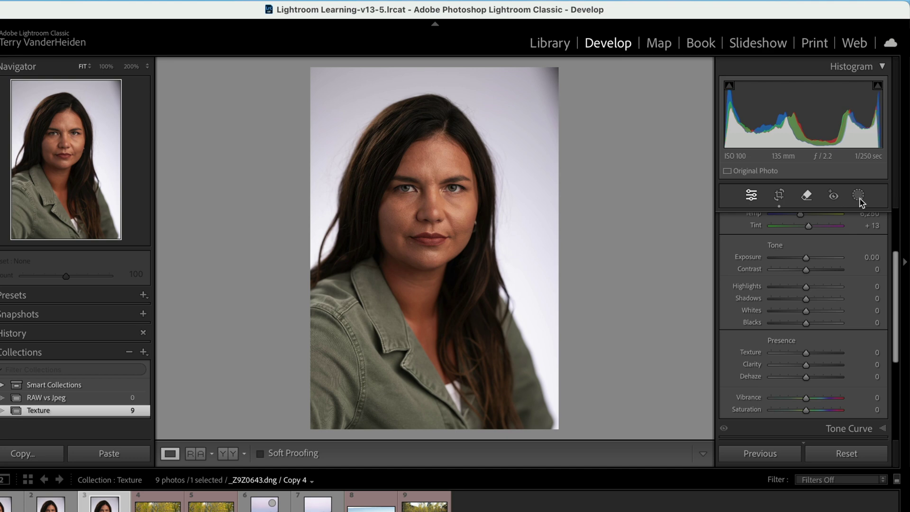
# Step: Create a single people mask for Person 1 on the second virtual copy, covering Facial Skin and Body Skin
pyautogui.click(859, 196)
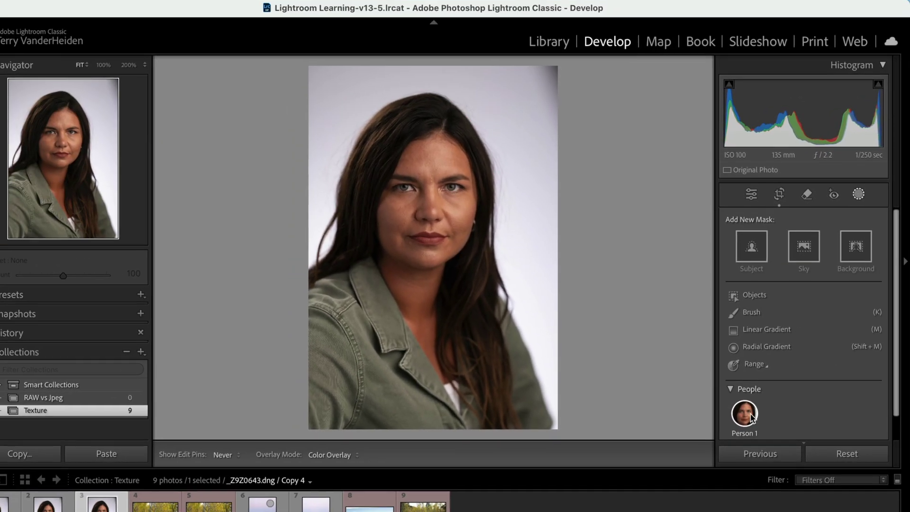
pyautogui.moveTo(737, 425)
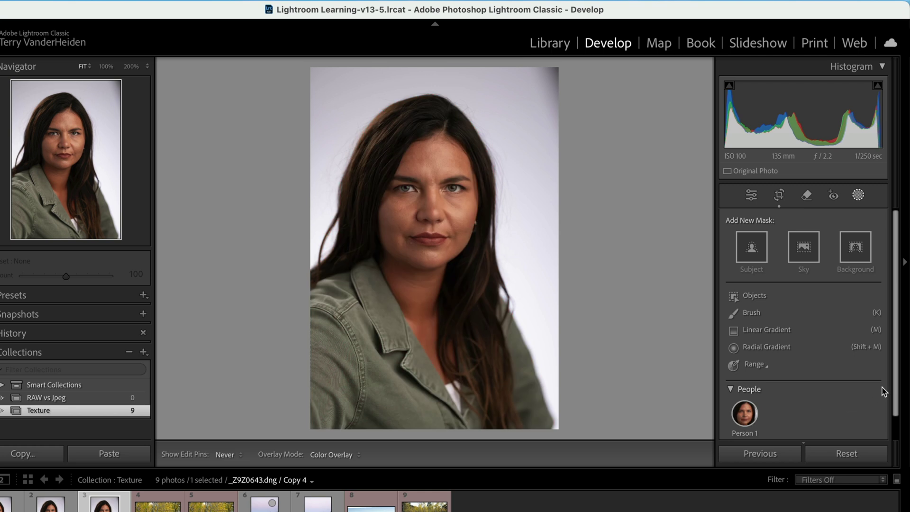
pyautogui.moveTo(895, 386); pyautogui.dragTo(894, 419)
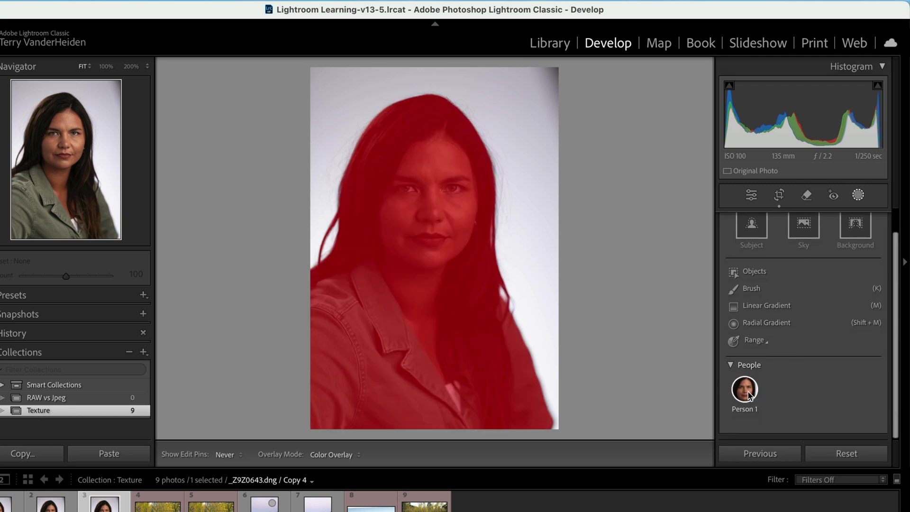
pyautogui.click(746, 393)
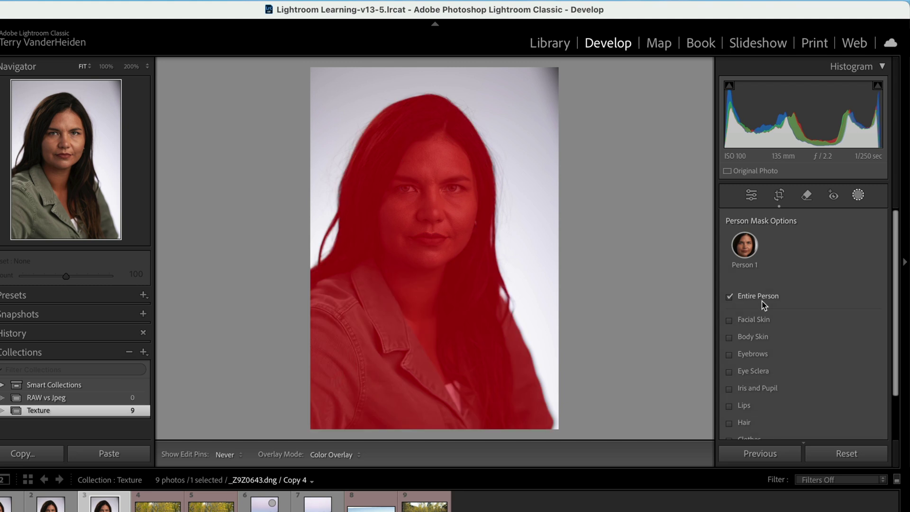
pyautogui.click(729, 320)
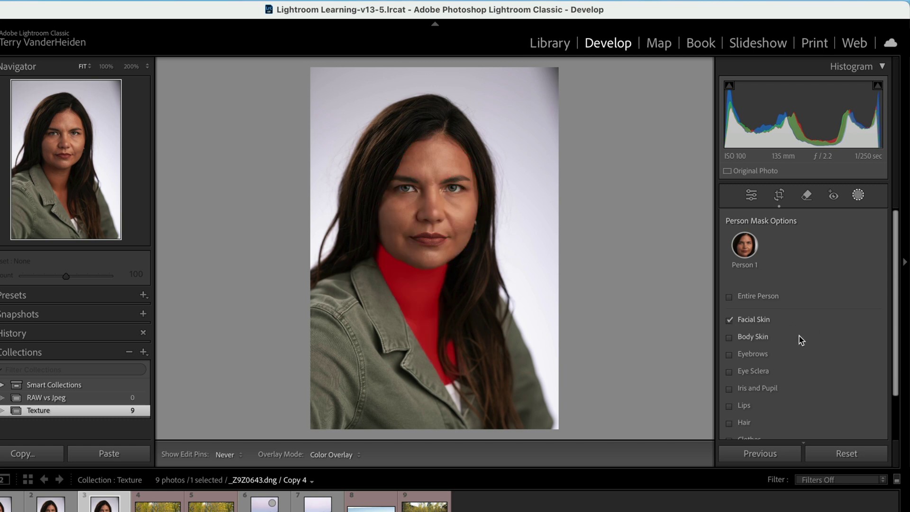
pyautogui.click(729, 338)
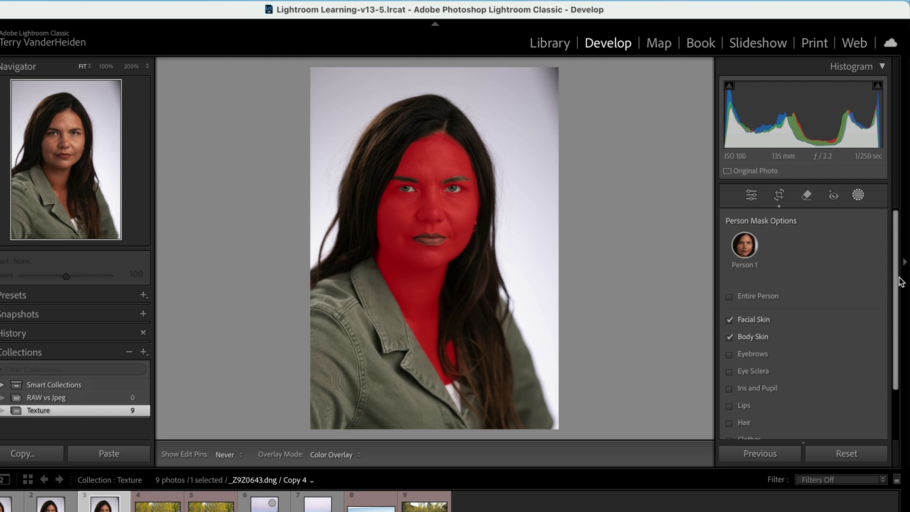
pyautogui.scroll(-3, 898, 277)
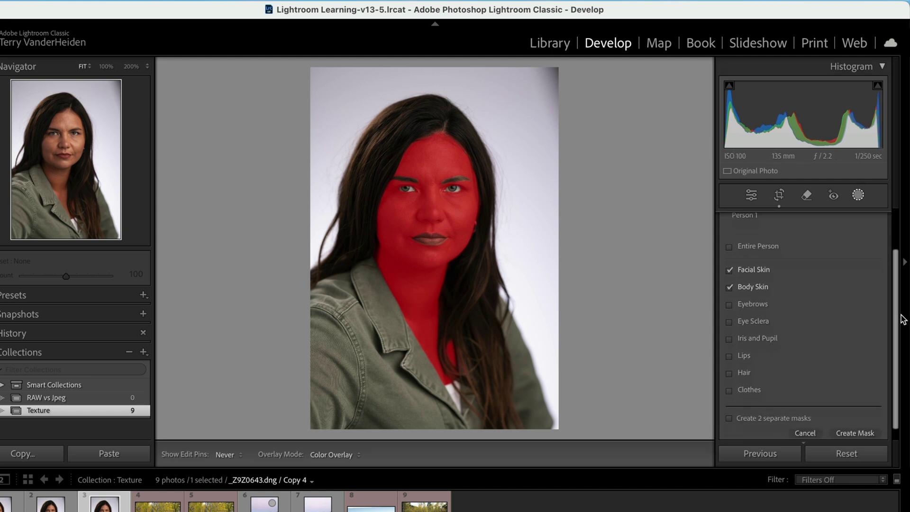
pyautogui.click(858, 423)
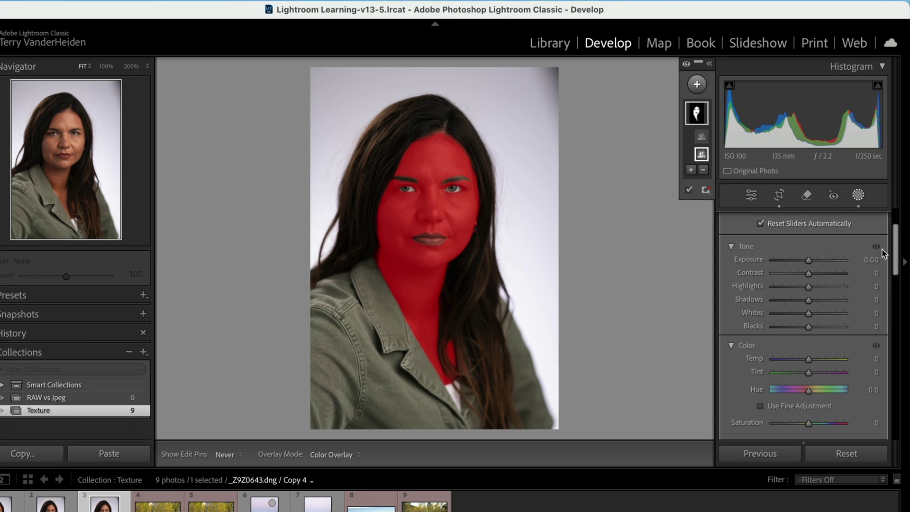
# Step: Set the skin mask's Texture to -100
pyautogui.scroll(3, 896, 255)
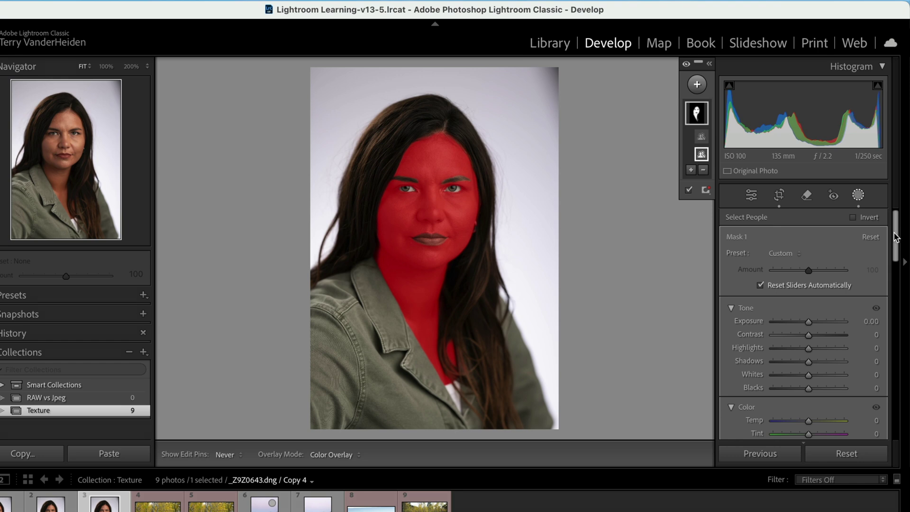
pyautogui.moveTo(895, 237); pyautogui.dragTo(895, 284)
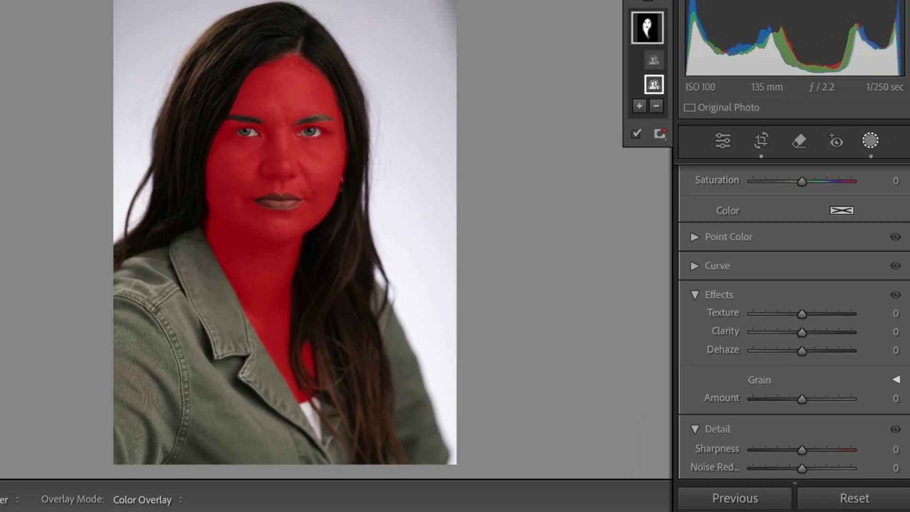
pyautogui.moveTo(895, 284); pyautogui.dragTo(900, 303)
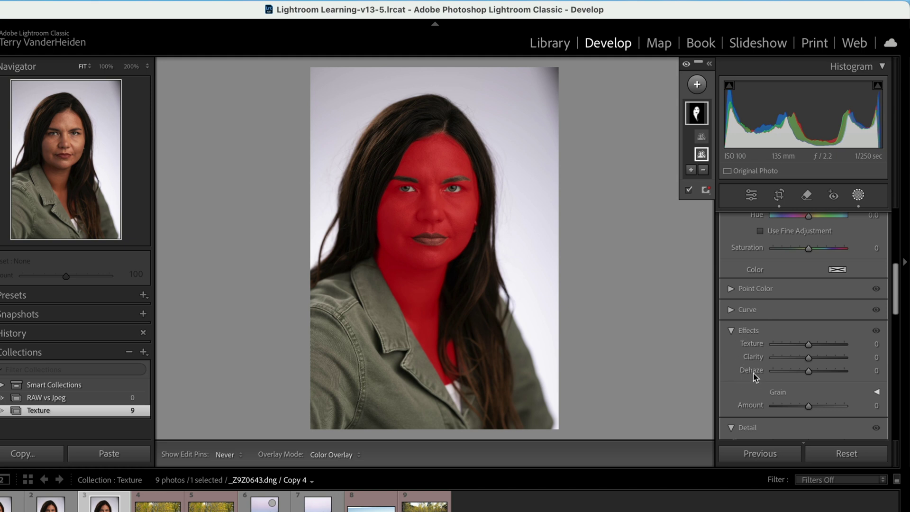
pyautogui.moveTo(809, 345); pyautogui.dragTo(738, 351)
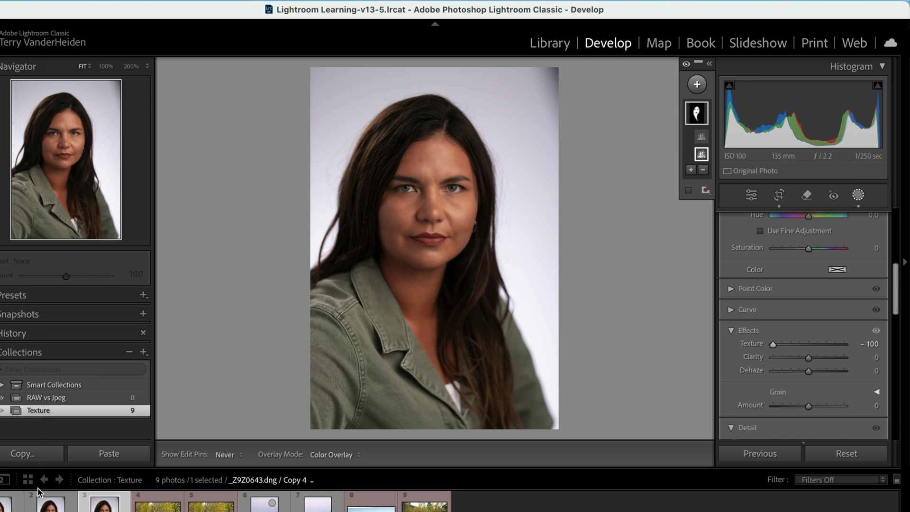
# Step: Compare the masked copy side by side with the globally softened original, with side panels hidden and the eye area at 100% zoom
pyautogui.keyDown('ctrl'); pyautogui.click(11, 502); pyautogui.keyUp('ctrl')
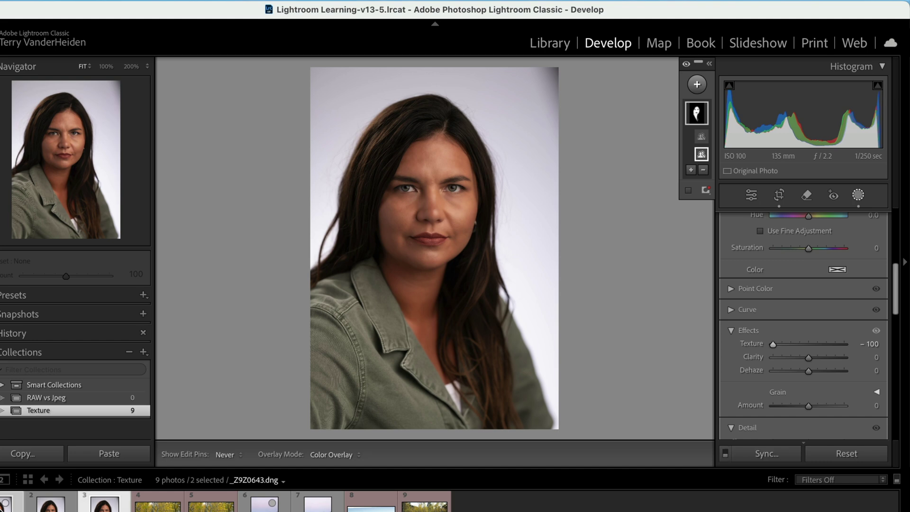
pyautogui.press('c')
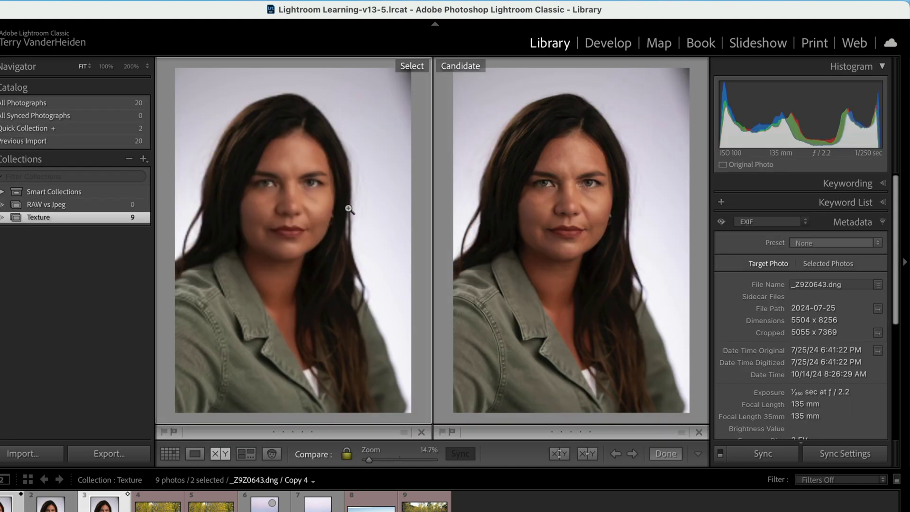
pyautogui.press('Tab')
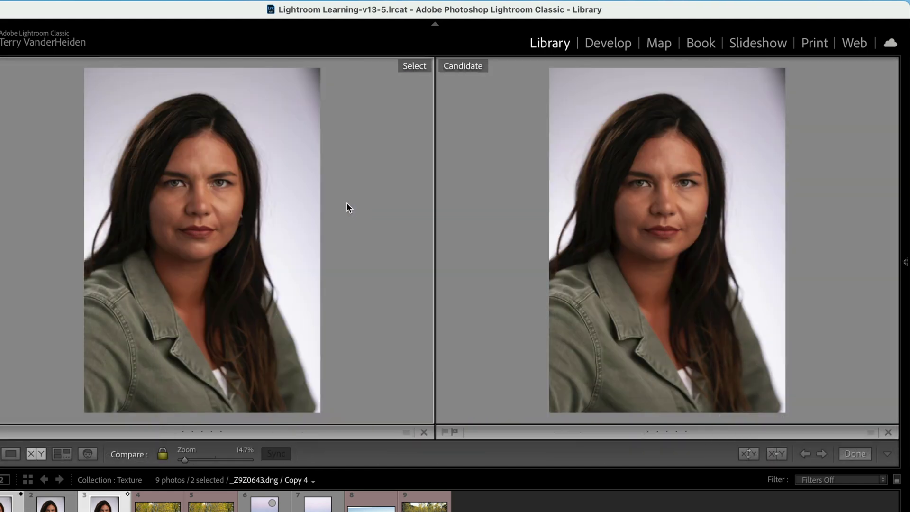
pyautogui.click(252, 193)
pyautogui.moveTo(247, 196); pyautogui.dragTo(331, 242)
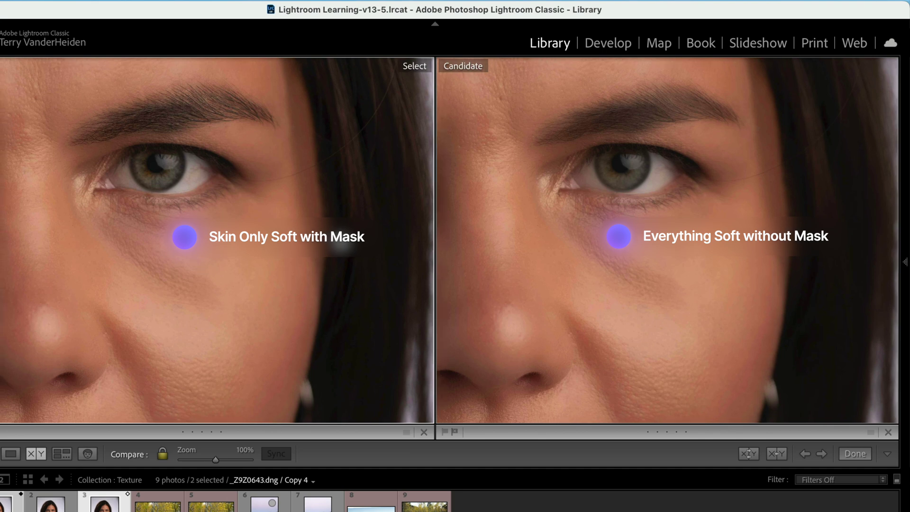
# Step: Compare the masked and globally softened portraits up close again, and restore the full view with the side panels
pyautogui.moveTo(339, 240); pyautogui.dragTo(346, 242)
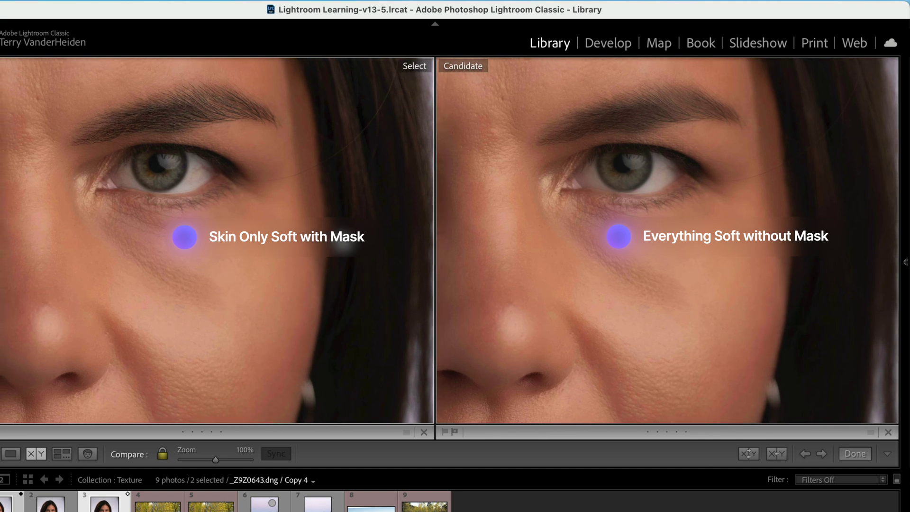
pyautogui.click(346, 242)
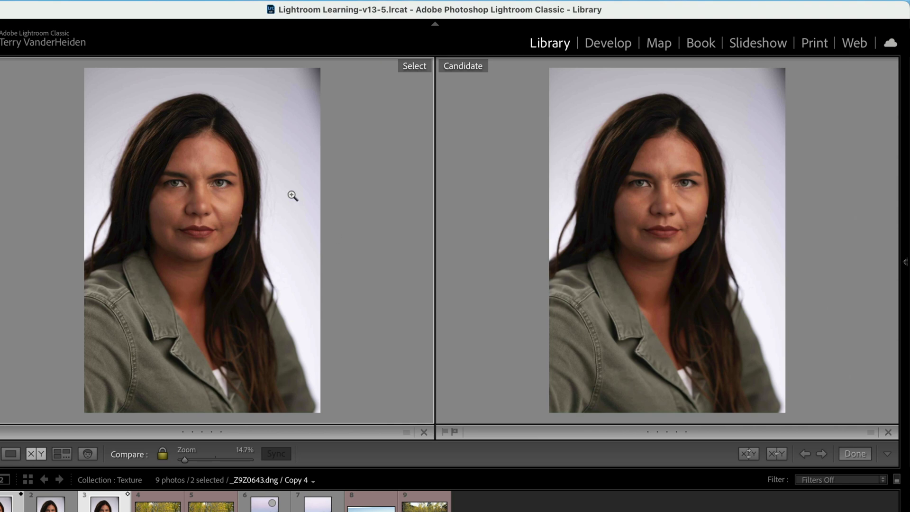
pyautogui.click(231, 196)
pyautogui.moveTo(231, 195); pyautogui.dragTo(279, 242)
pyautogui.click(279, 242)
pyautogui.press('Tab')
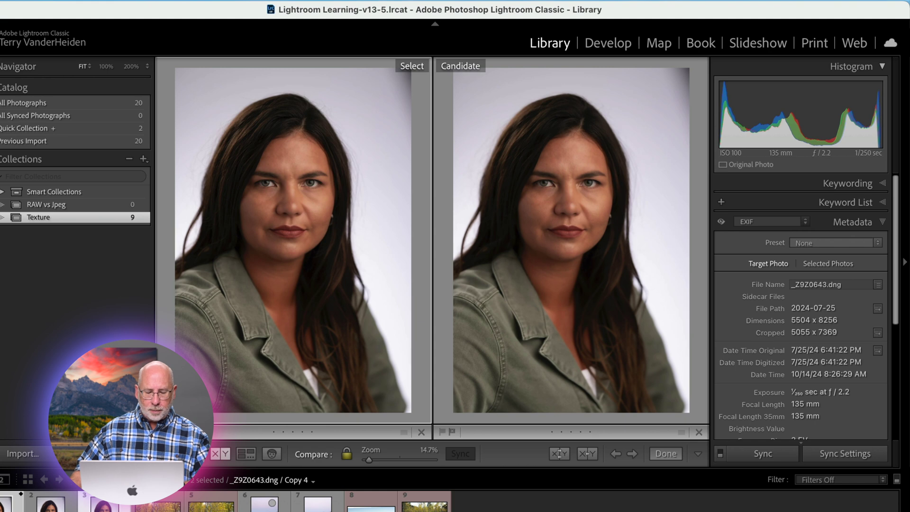
# Step: Open the aspen forest photo for developing and set Exposure to -0.05, Highlights to +73 and Whites to +41
pyautogui.press('Right')
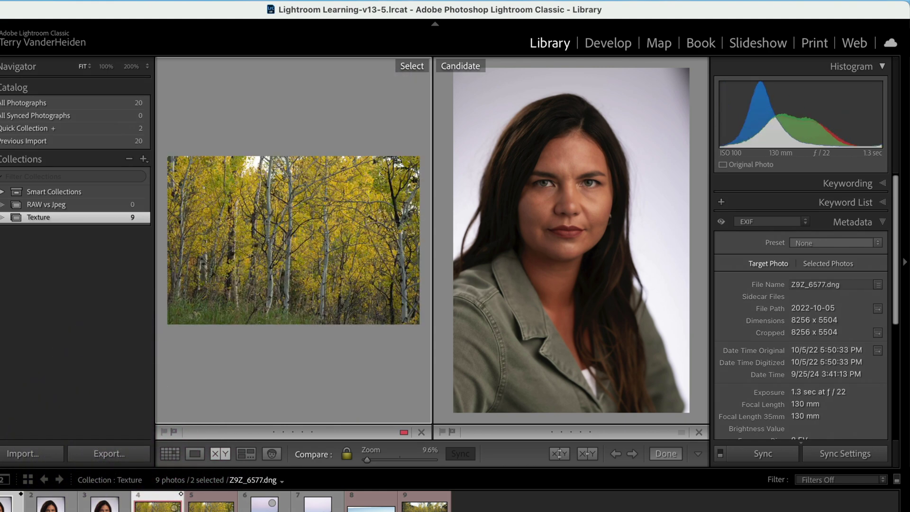
pyautogui.press('e')
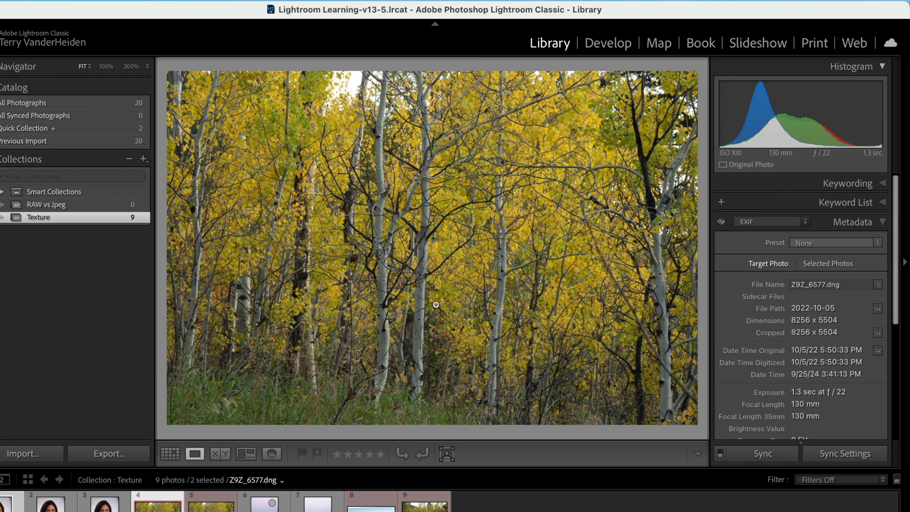
pyautogui.click(613, 47)
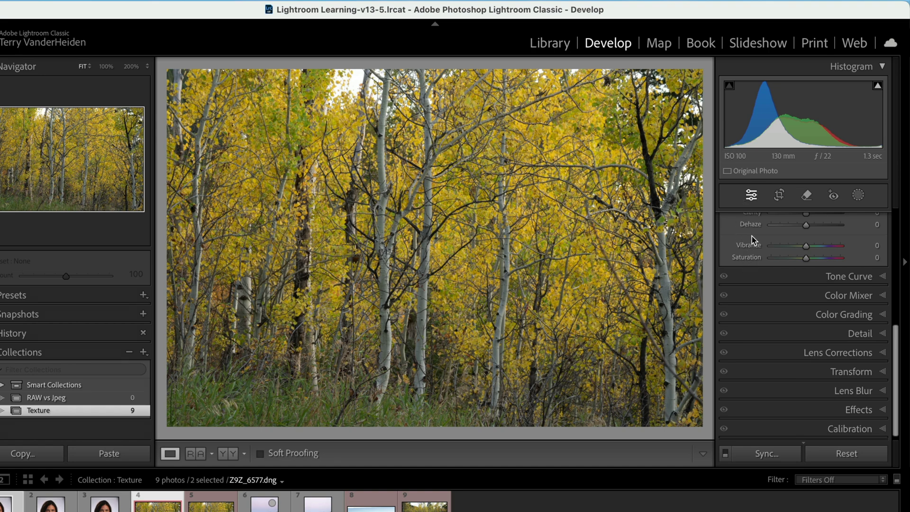
pyautogui.scroll(5, 751, 236)
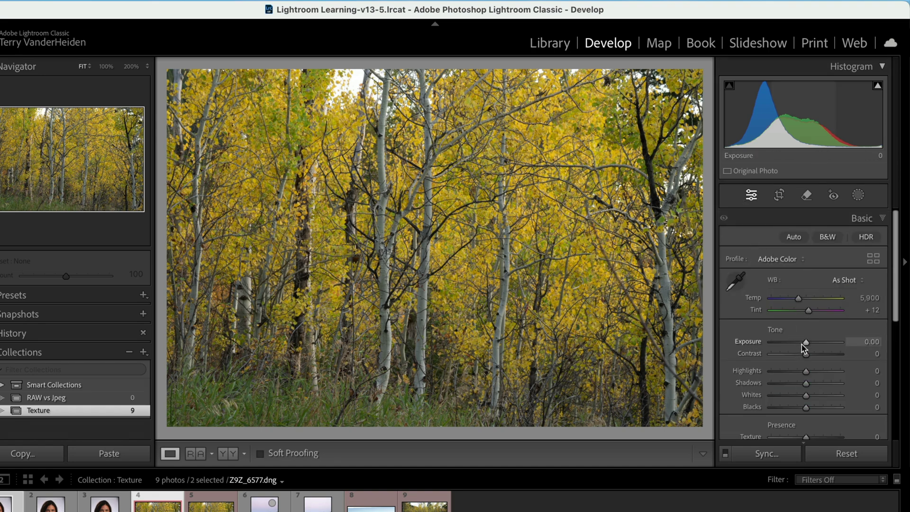
pyautogui.moveTo(805, 343); pyautogui.dragTo(821, 396)
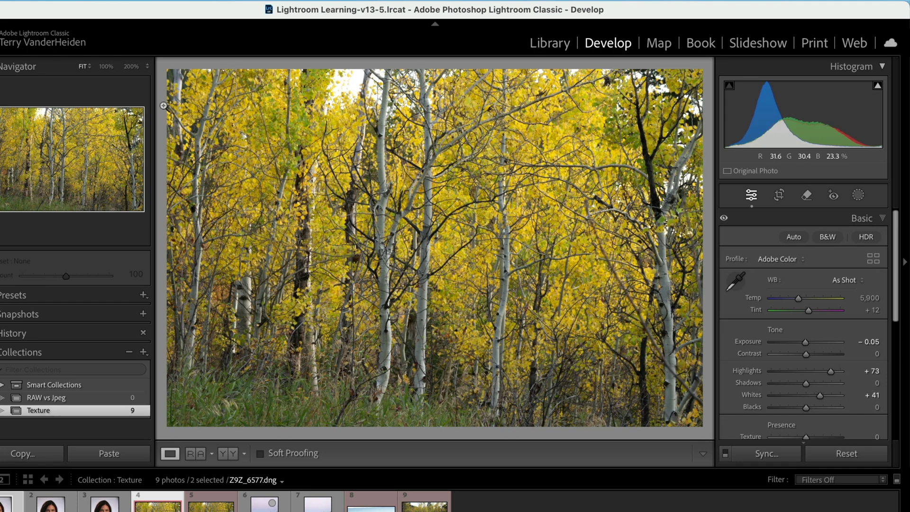
# Step: Show the aspen trunks at 200% zoom and create virtual copies of the selected photos
pyautogui.click(133, 69)
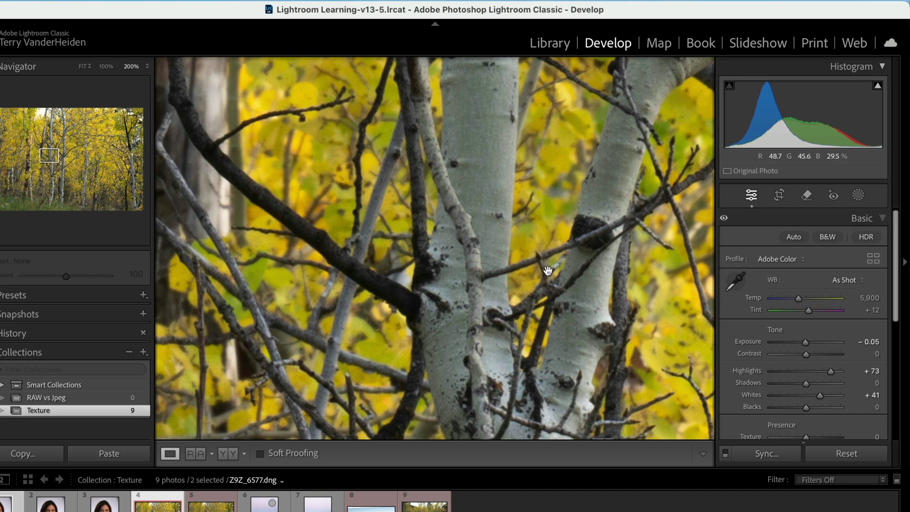
pyautogui.moveTo(509, 287); pyautogui.dragTo(412, 223)
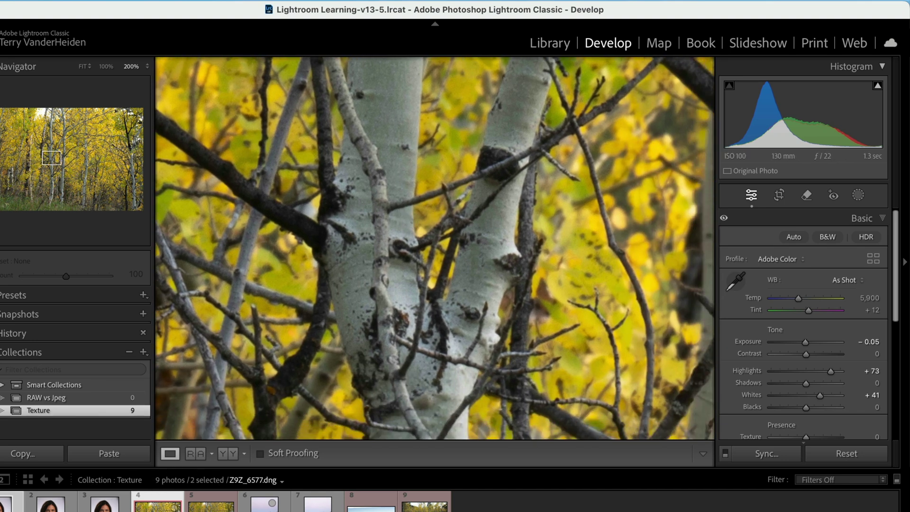
pyautogui.rightClick(169, 503)
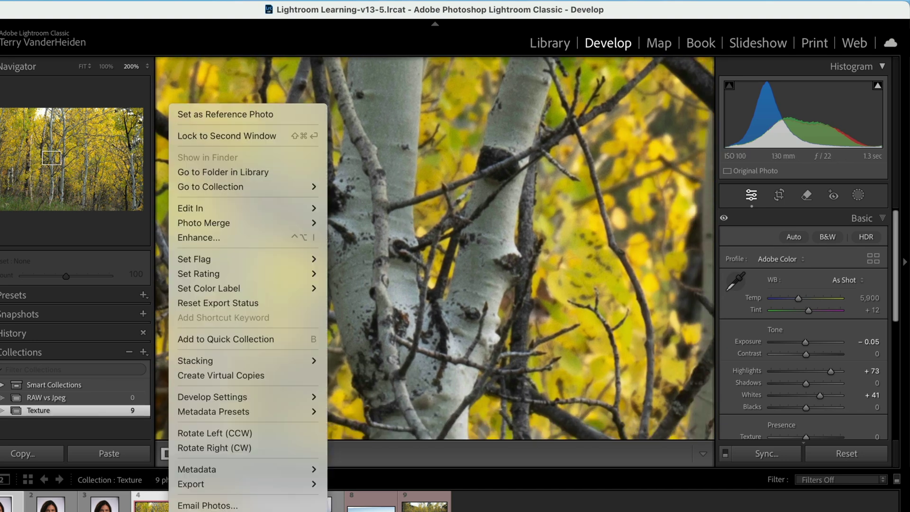
pyautogui.click(254, 376)
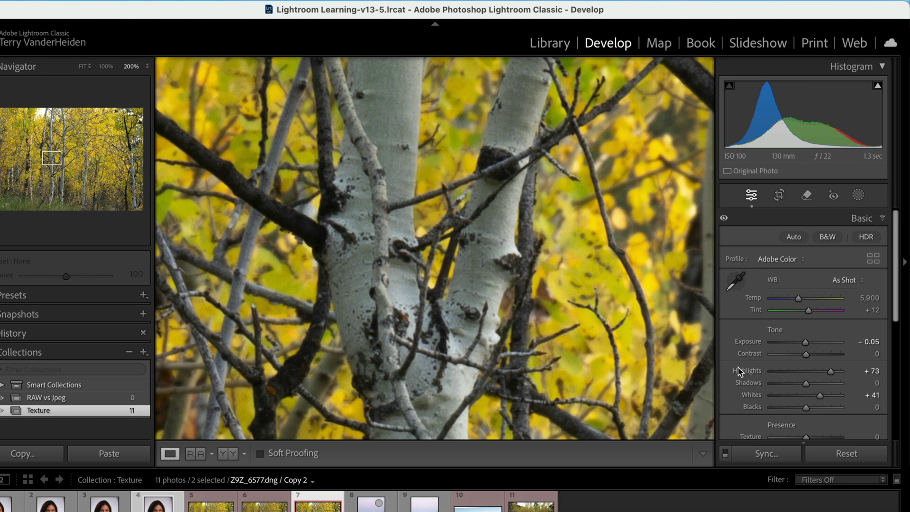
# Step: Set Texture to +100 on the aspen virtual copy and compare its bark detail with the original aspen photo
pyautogui.scroll(-5, 811, 359)
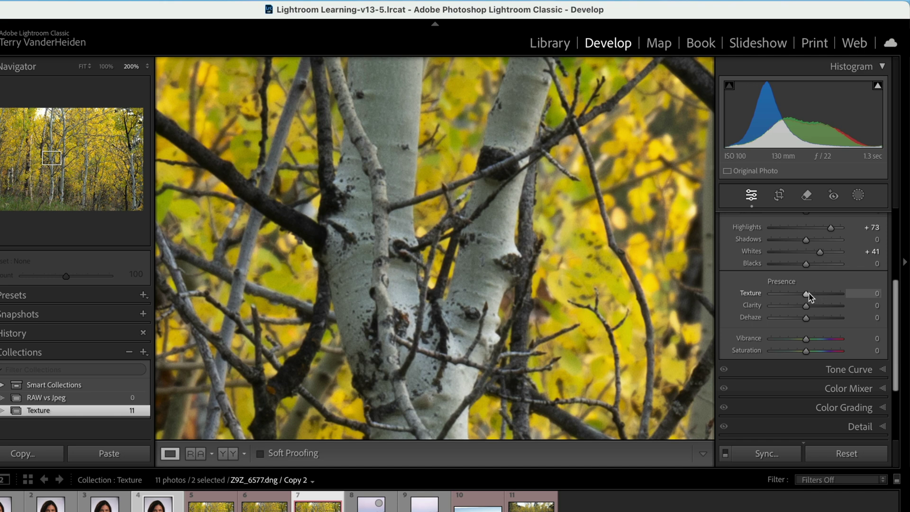
pyautogui.moveTo(806, 294); pyautogui.dragTo(868, 302)
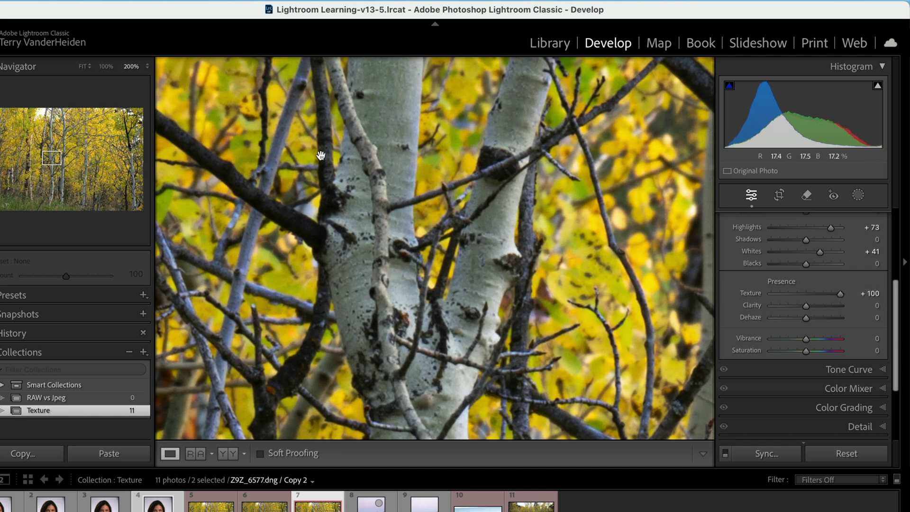
pyautogui.scroll(5, 360, 241)
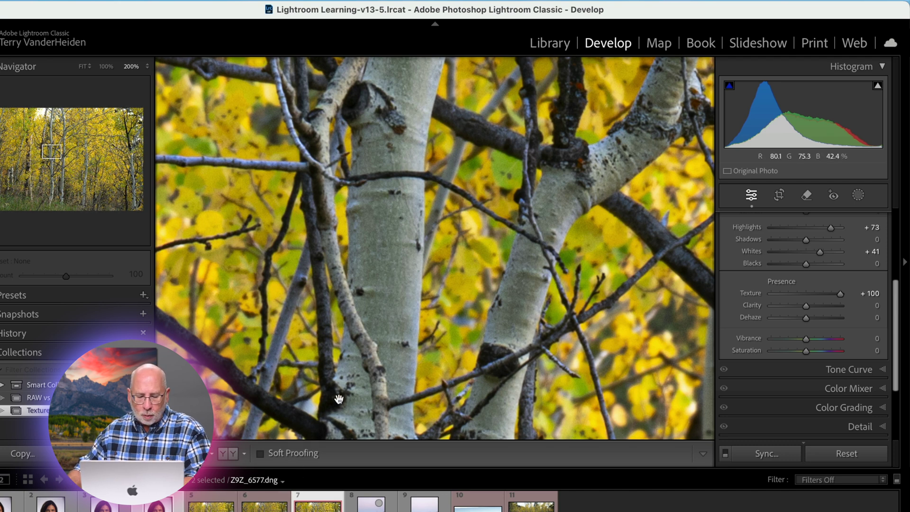
pyautogui.click(211, 504)
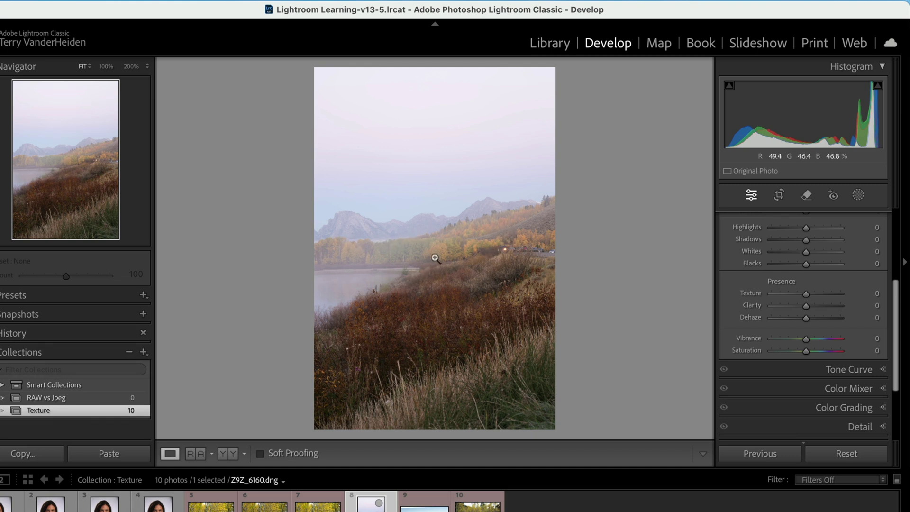
# Step: Examine the misty lake photo at 200% zoom, from the mountain and autumn trees to the foreground brush
pyautogui.click(419, 227)
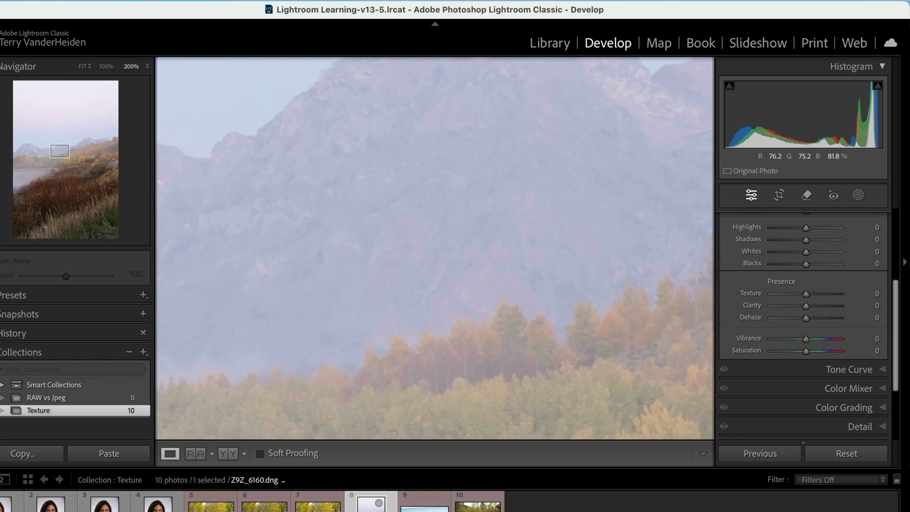
pyautogui.moveTo(418, 227); pyautogui.dragTo(374, 198)
pyautogui.moveTo(430, 319); pyautogui.dragTo(394, 272)
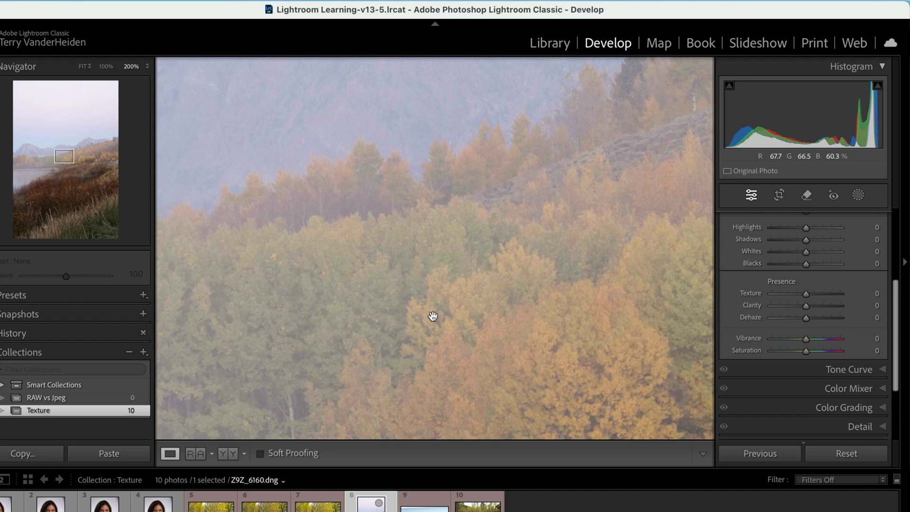
pyautogui.moveTo(433, 308); pyautogui.dragTo(323, 164)
pyautogui.moveTo(404, 318); pyautogui.dragTo(443, 179)
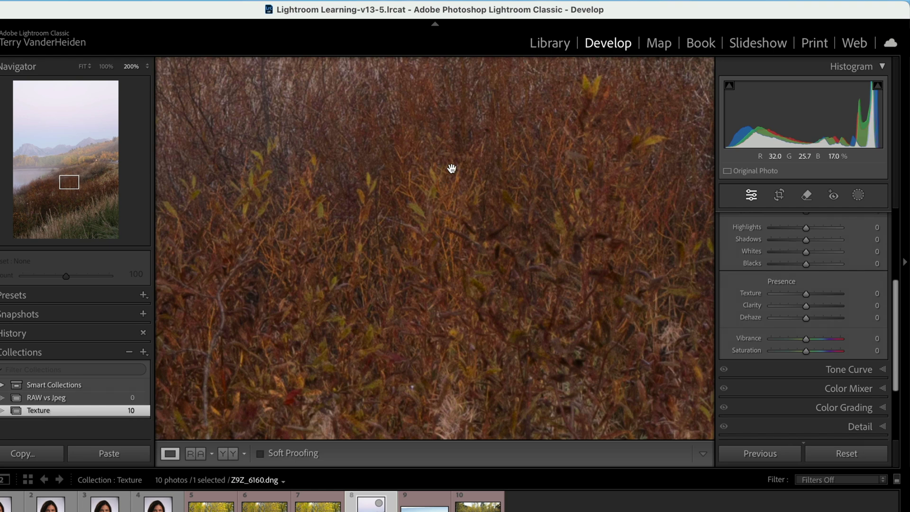
pyautogui.moveTo(441, 307); pyautogui.dragTo(502, 197)
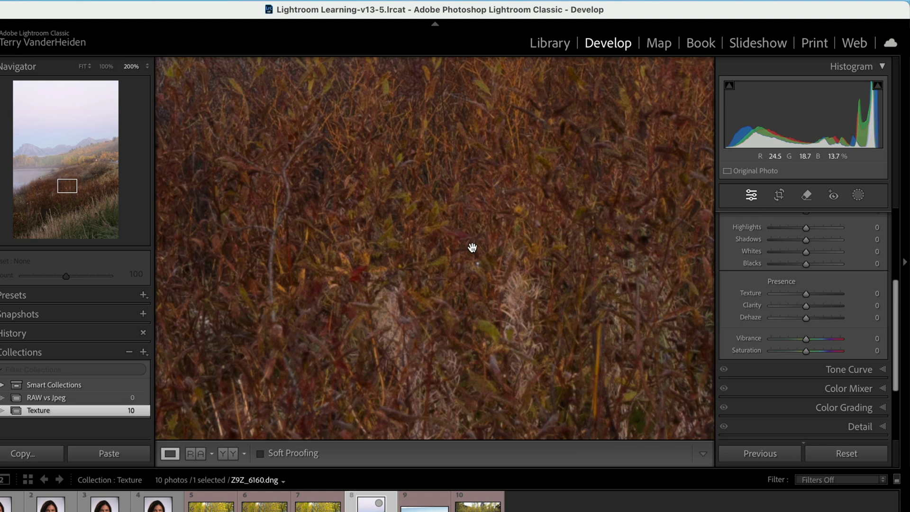
pyautogui.click(472, 246)
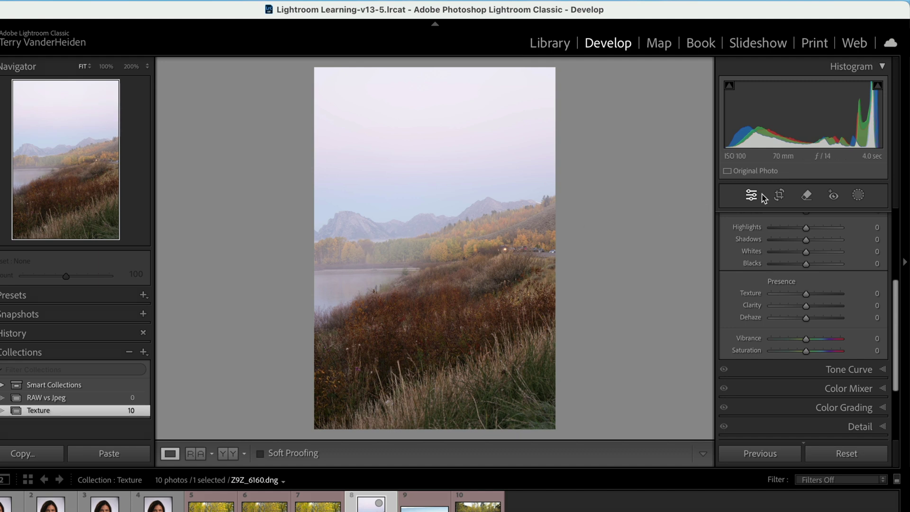
# Step: Set the lake photo's Exposure to -0.05, Contrast to +11, Shadows to +44 and Saturation to +40
pyautogui.scroll(5, 791, 232)
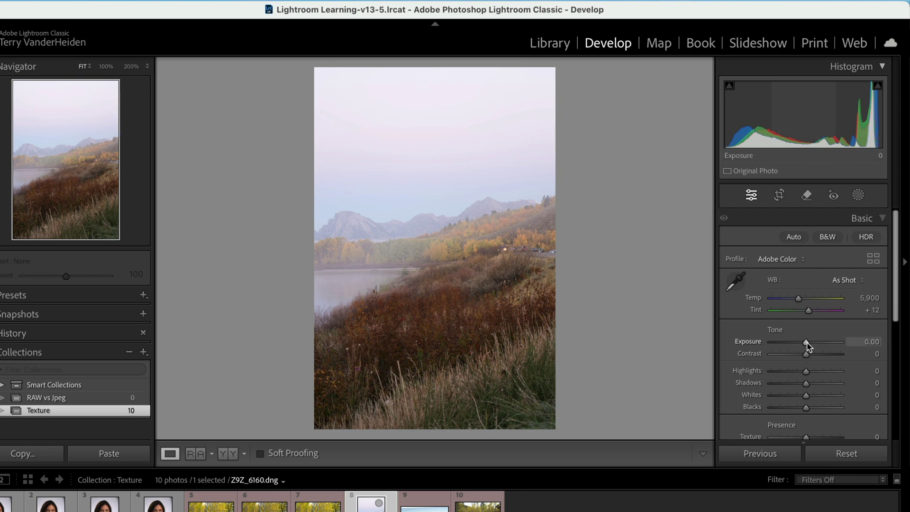
pyautogui.moveTo(806, 342); pyautogui.dragTo(805, 342)
pyautogui.scroll(-3, 805, 343)
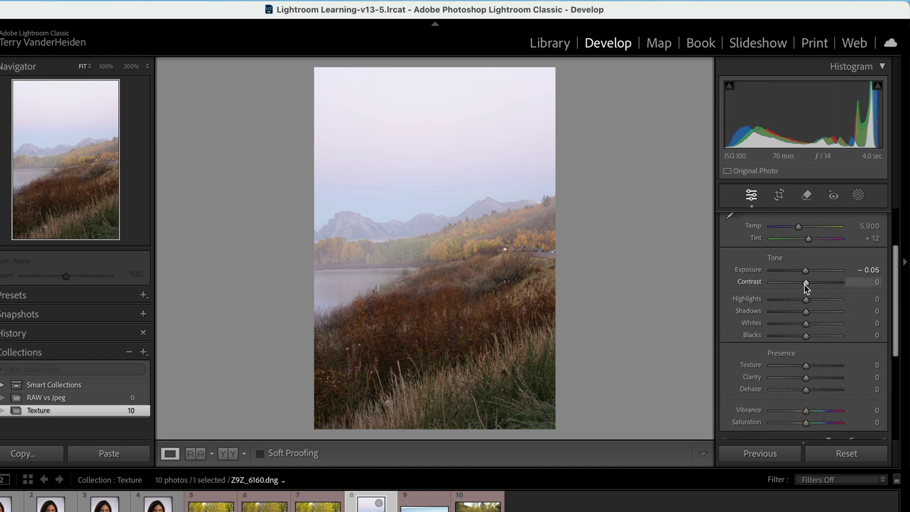
pyautogui.moveTo(805, 283); pyautogui.dragTo(808, 284)
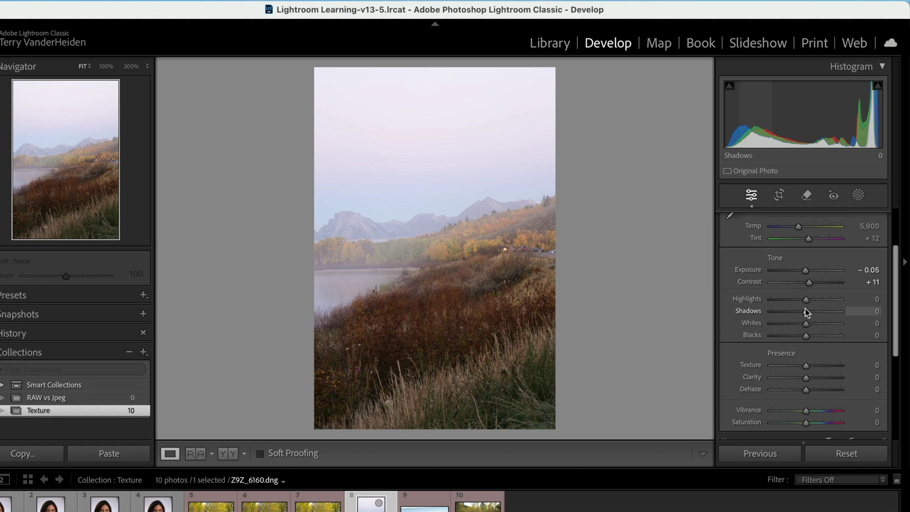
pyautogui.moveTo(806, 311); pyautogui.dragTo(822, 311)
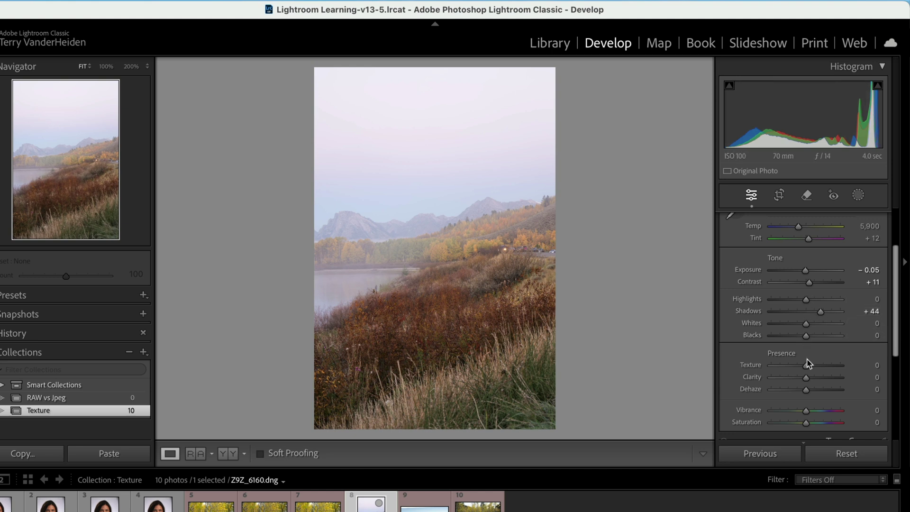
pyautogui.moveTo(806, 423); pyautogui.dragTo(820, 423)
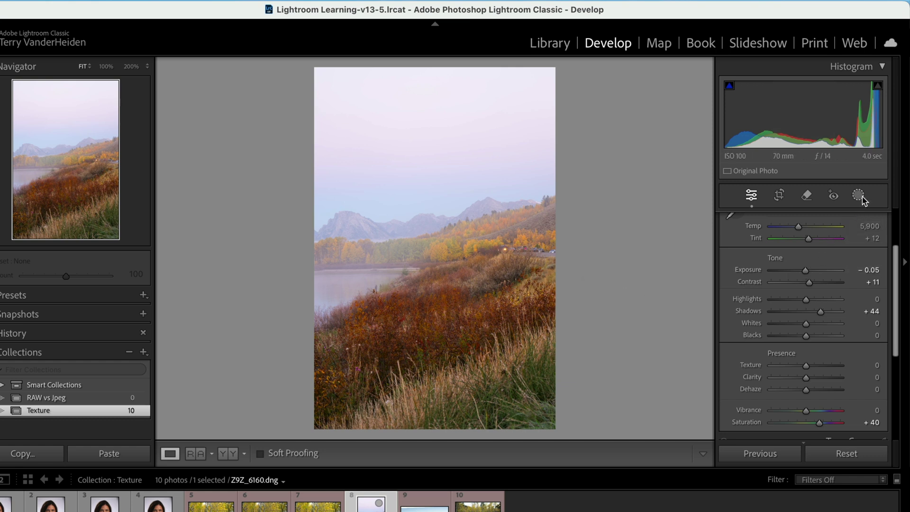
# Step: Paint a brush mask over the foreground grasses and hillside shrubs with size 20, feather 65 and Auto Mask turned off
pyautogui.press('k')
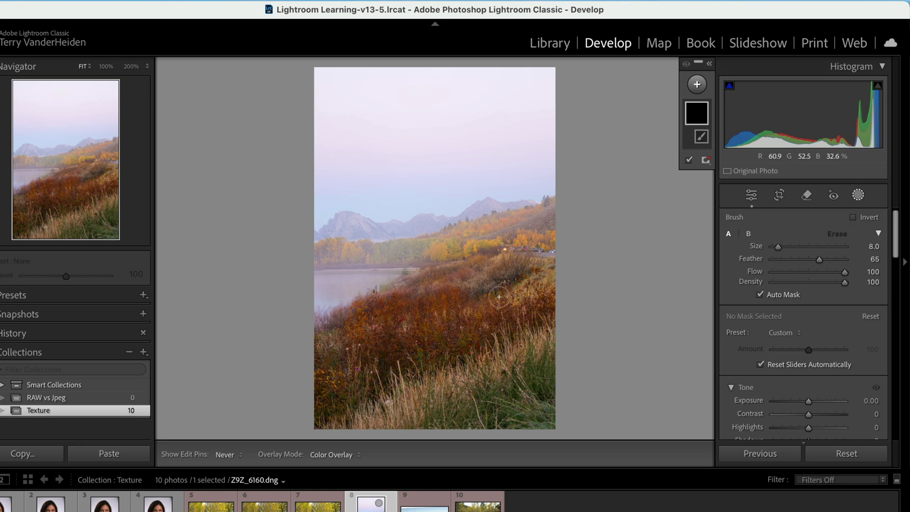
pyautogui.scroll(5, 499, 297)
pyautogui.scroll(1, 533, 363)
pyautogui.moveTo(535, 365)
pyautogui.mouseDown()
pyautogui.moveTo(441, 379)
pyautogui.moveTo(480, 415)
pyautogui.moveTo(530, 411)
pyautogui.moveTo(549, 374)
pyautogui.mouseUp()
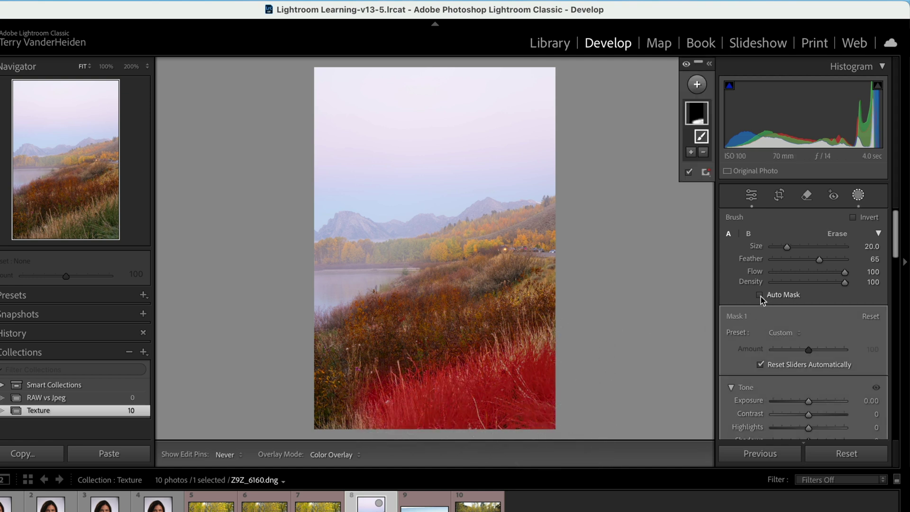
pyautogui.moveTo(524, 308)
pyautogui.mouseDown()
pyautogui.moveTo(502, 339)
pyautogui.moveTo(377, 377)
pyautogui.moveTo(317, 415)
pyautogui.moveTo(337, 360)
pyautogui.moveTo(399, 345)
pyautogui.moveTo(410, 325)
pyautogui.moveTo(473, 301)
pyautogui.moveTo(552, 291)
pyautogui.mouseUp()
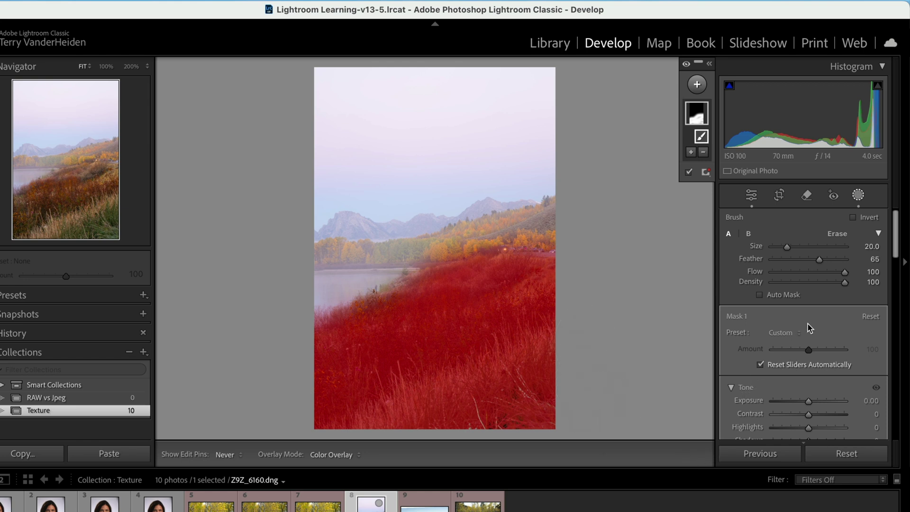
# Step: Set the foreground mask's Texture to -88 and inspect the softened hillside brush at 100% zoom
pyautogui.moveTo(894, 241); pyautogui.dragTo(905, 312)
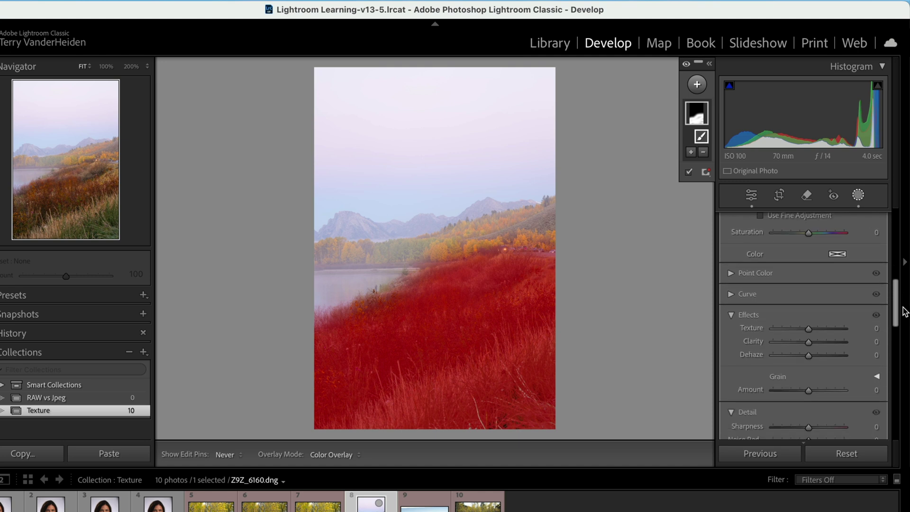
pyautogui.moveTo(808, 329); pyautogui.dragTo(777, 334)
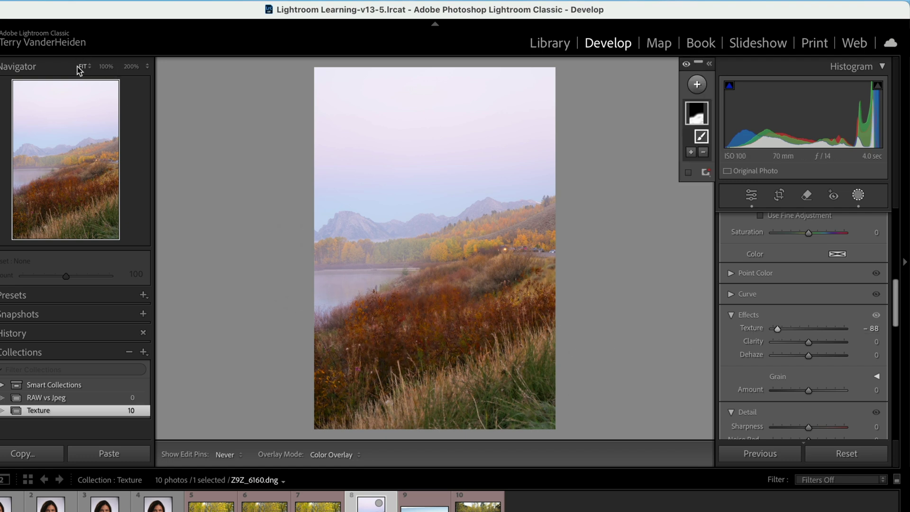
pyautogui.click(106, 67)
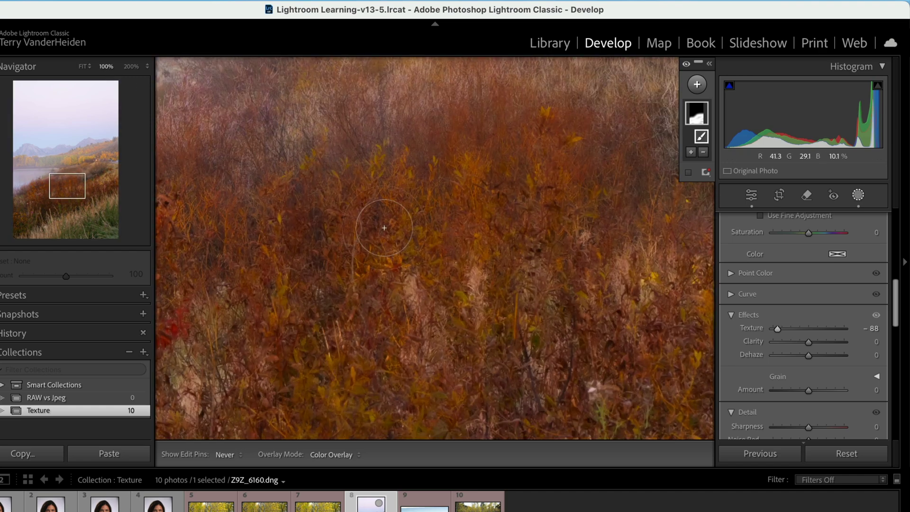
pyautogui.moveTo(391, 214); pyautogui.dragTo(544, 399)
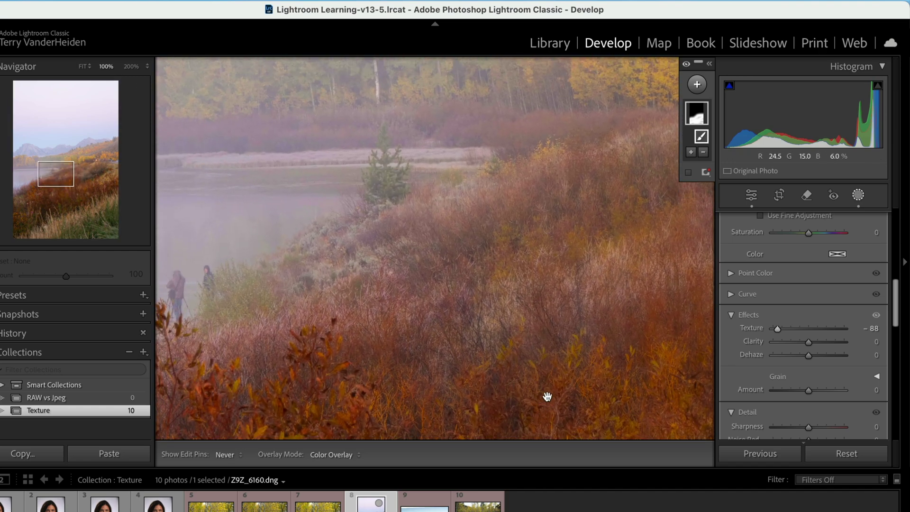
pyautogui.moveTo(520, 345); pyautogui.dragTo(450, 198)
pyautogui.moveTo(453, 265); pyautogui.dragTo(424, 189)
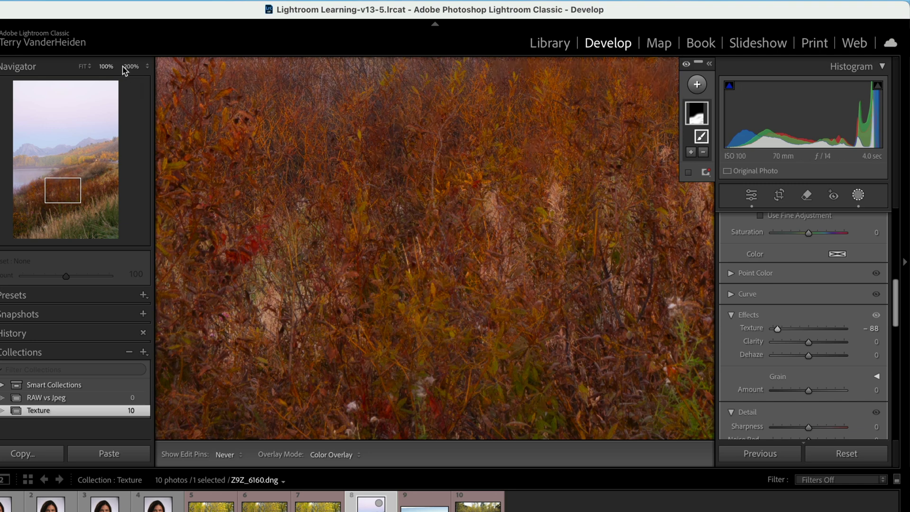
pyautogui.click(83, 67)
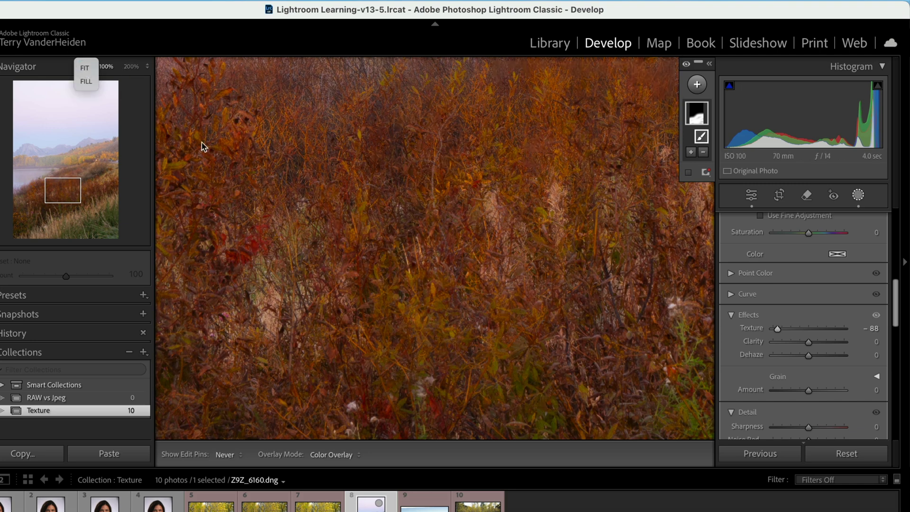
# Step: Open the aspen and mountain panorama and crop away its uneven white edges, excess upper sky and part of both sides
pyautogui.click(83, 66)
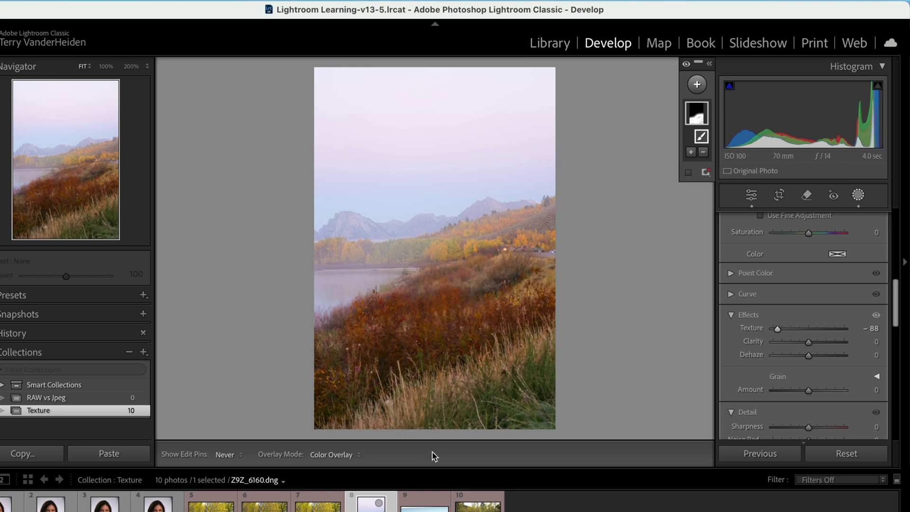
pyautogui.click(424, 502)
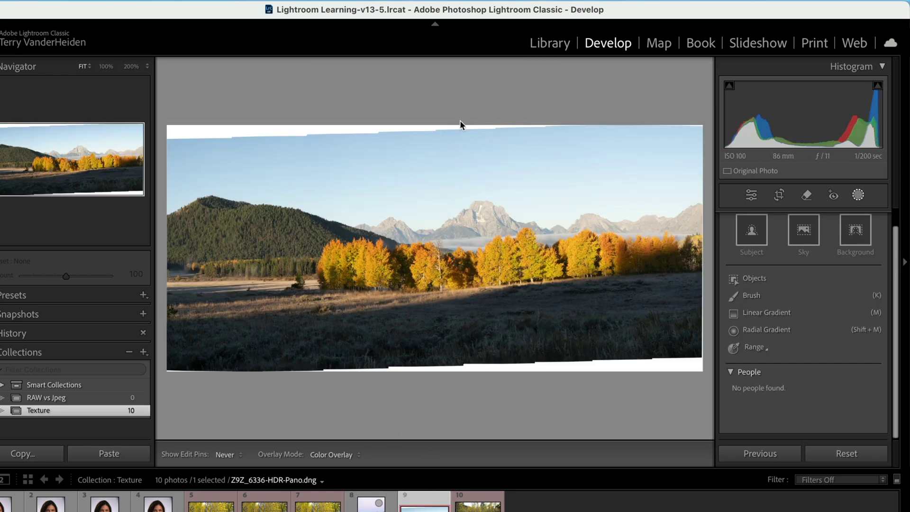
pyautogui.click(751, 196)
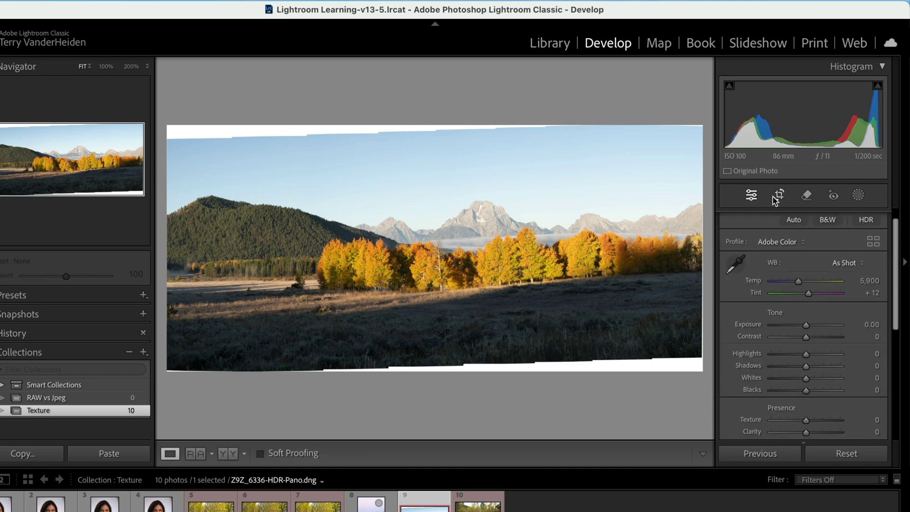
pyautogui.click(778, 195)
pyautogui.moveTo(439, 124); pyautogui.dragTo(439, 150)
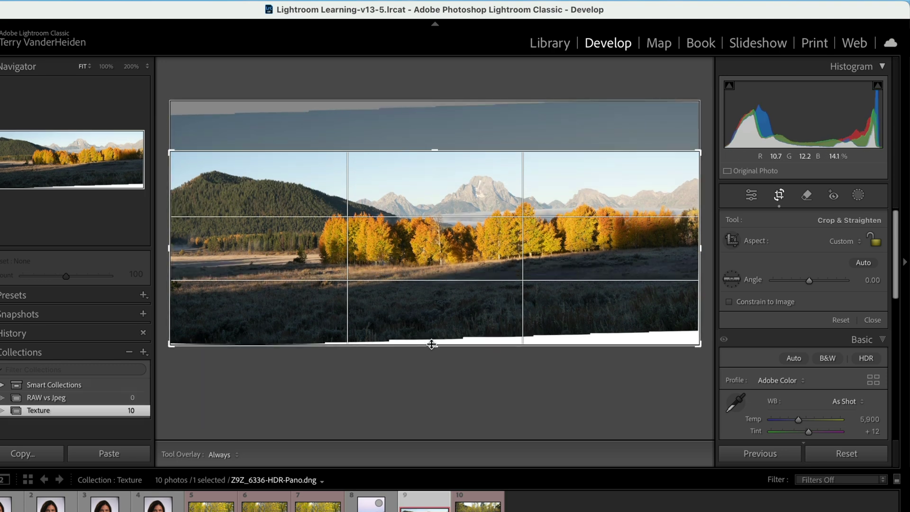
pyautogui.moveTo(431, 345); pyautogui.dragTo(433, 332)
pyautogui.moveTo(168, 252); pyautogui.dragTo(223, 260)
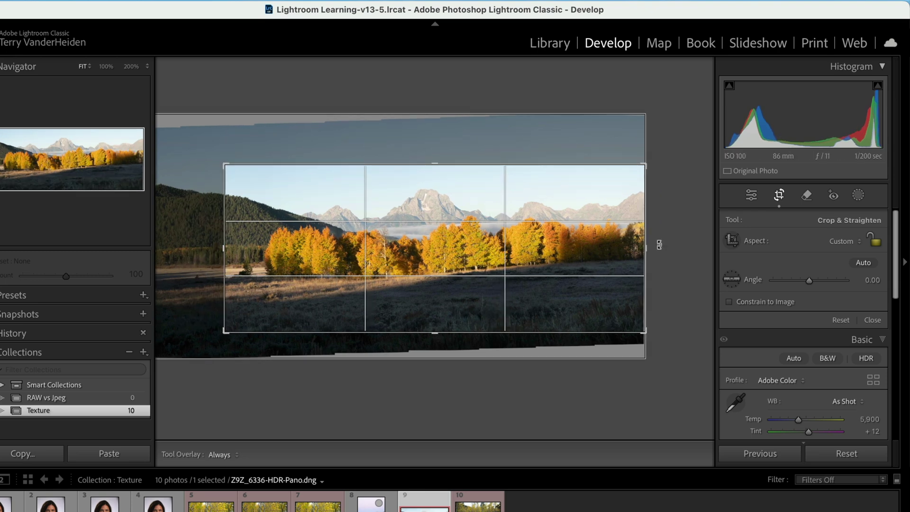
pyautogui.moveTo(642, 248); pyautogui.dragTo(633, 248)
pyautogui.press('Return')
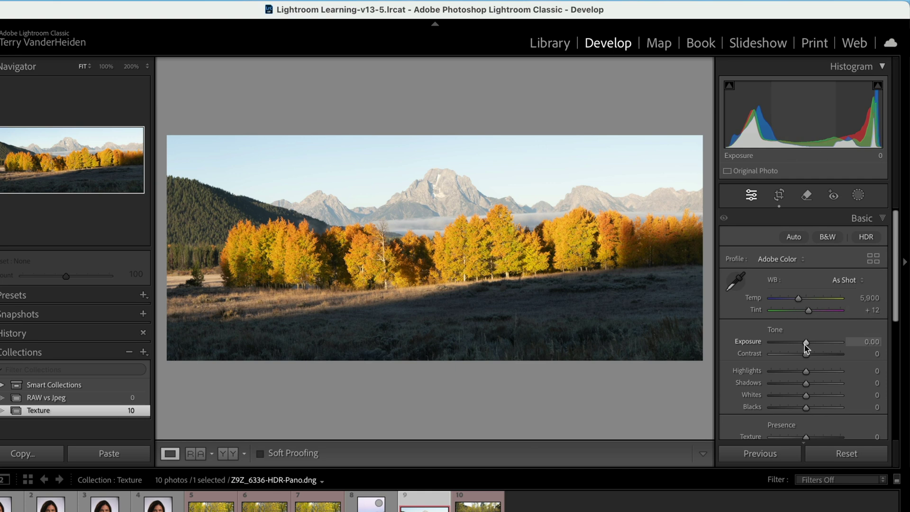
# Step: Set the panorama's Exposure to -0.85, Highlights to -68, Shadows to +88 and Saturation to +31
pyautogui.moveTo(806, 342); pyautogui.dragTo(836, 383)
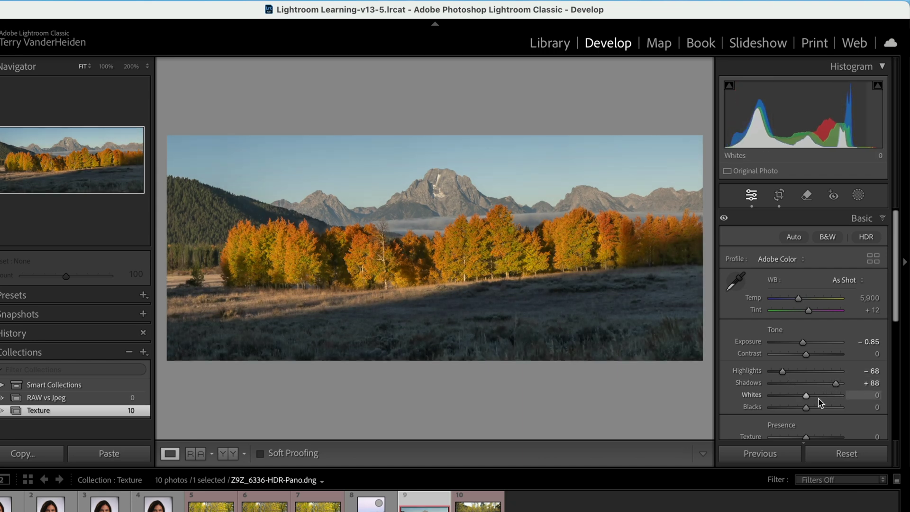
pyautogui.scroll(-3, 820, 402)
pyautogui.moveTo(804, 400); pyautogui.dragTo(817, 402)
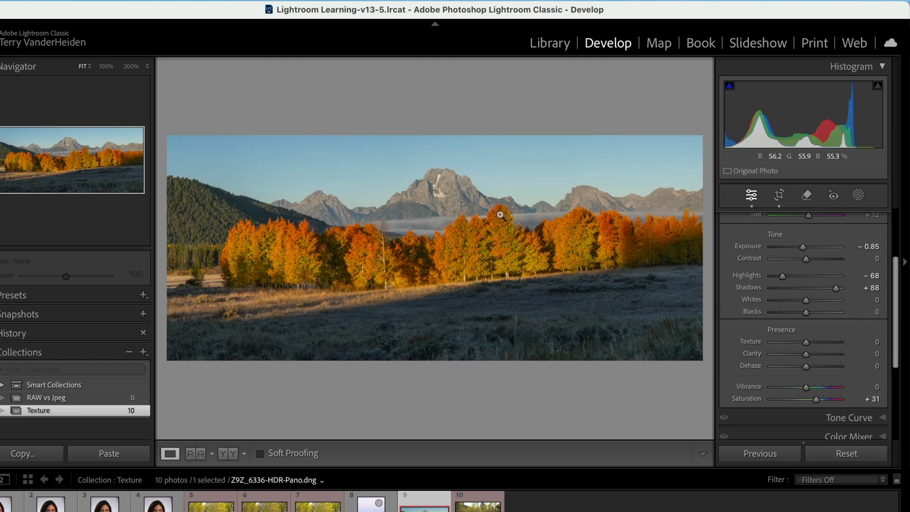
# Step: Create a virtual copy of the adjusted panorama and reselect the original photo for editing
pyautogui.rightClick(434, 247)
pyautogui.moveTo(440, 248)
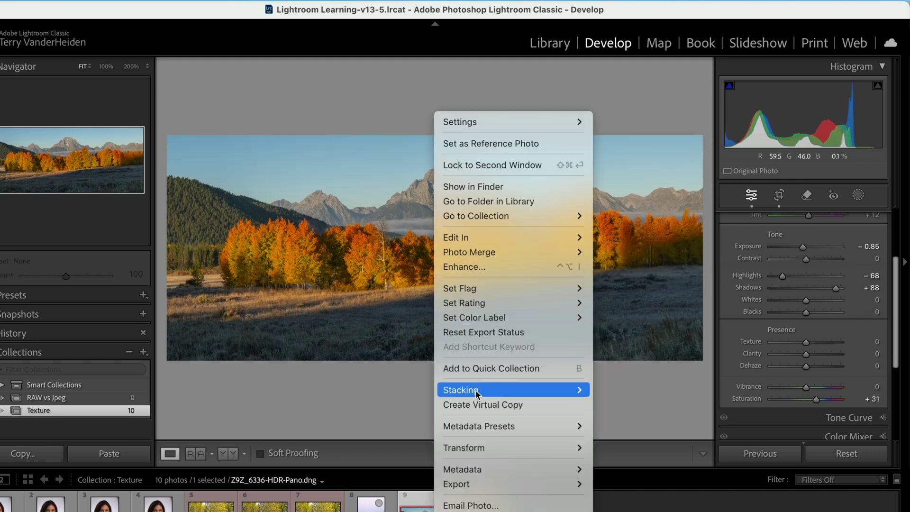
pyautogui.click(481, 407)
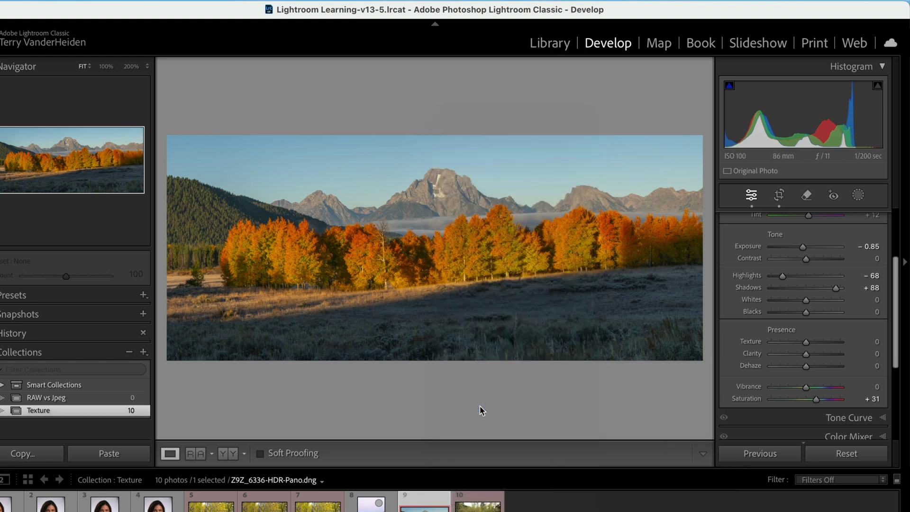
pyautogui.click(435, 503)
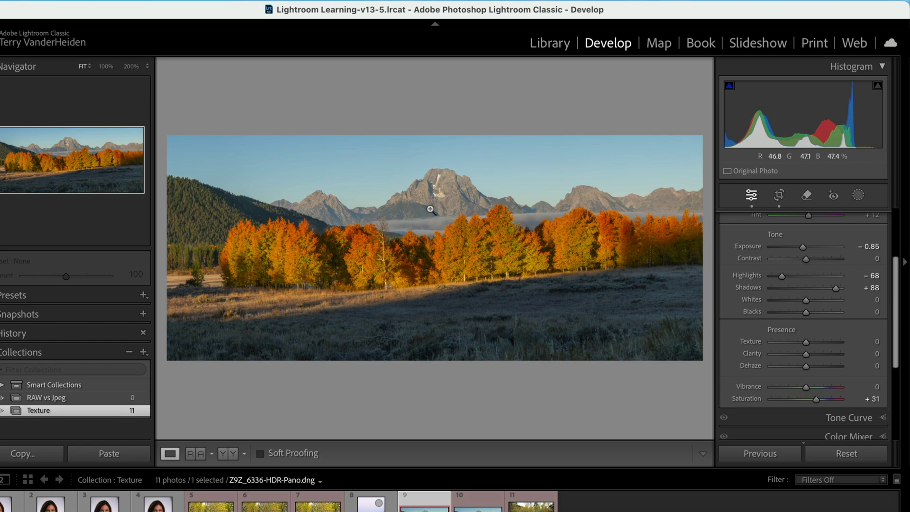
# Step: Inspect the panorama's aspens, fog bank and central mountain face at 100% zoom
pyautogui.click(453, 247)
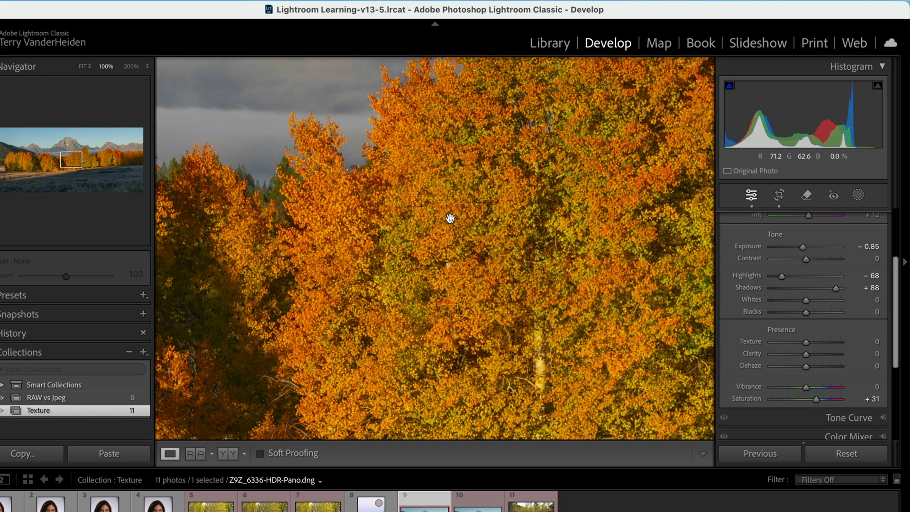
pyautogui.click(430, 199)
pyautogui.press('z')
pyautogui.moveTo(421, 163); pyautogui.dragTo(528, 420)
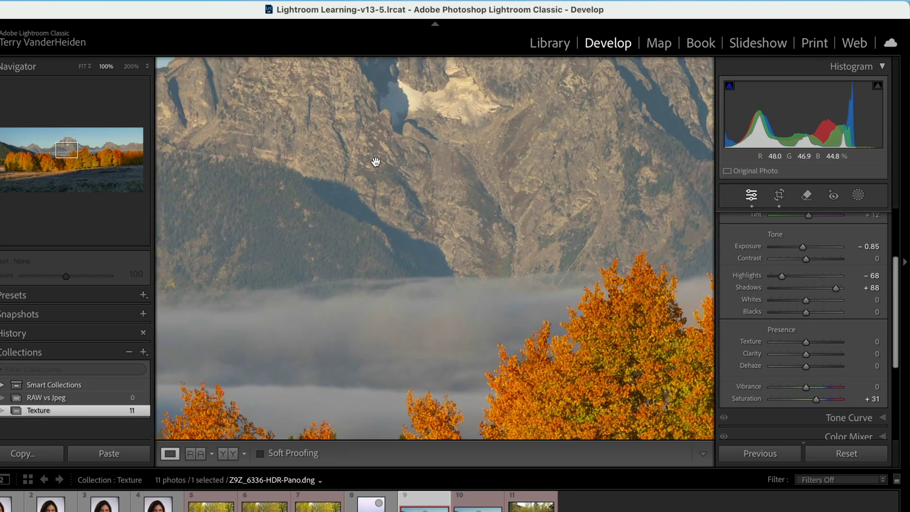
pyautogui.moveTo(376, 161); pyautogui.dragTo(430, 262)
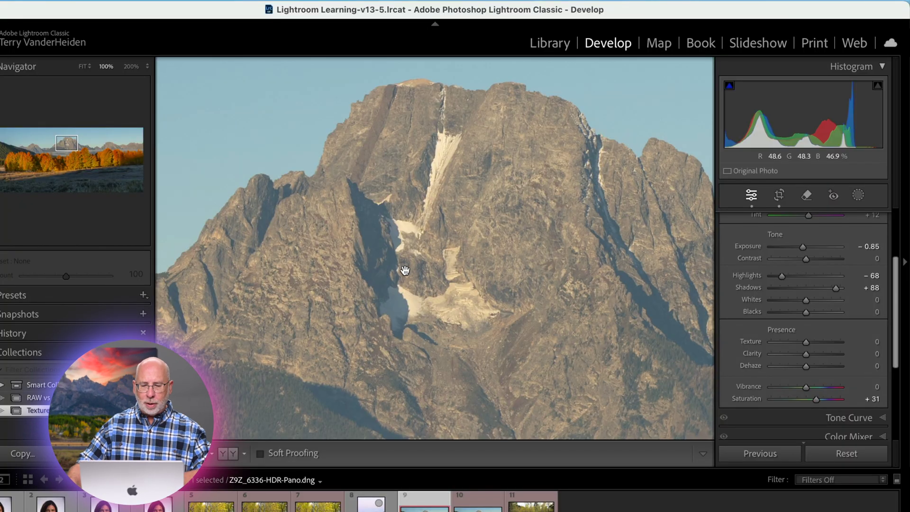
pyautogui.click(405, 271)
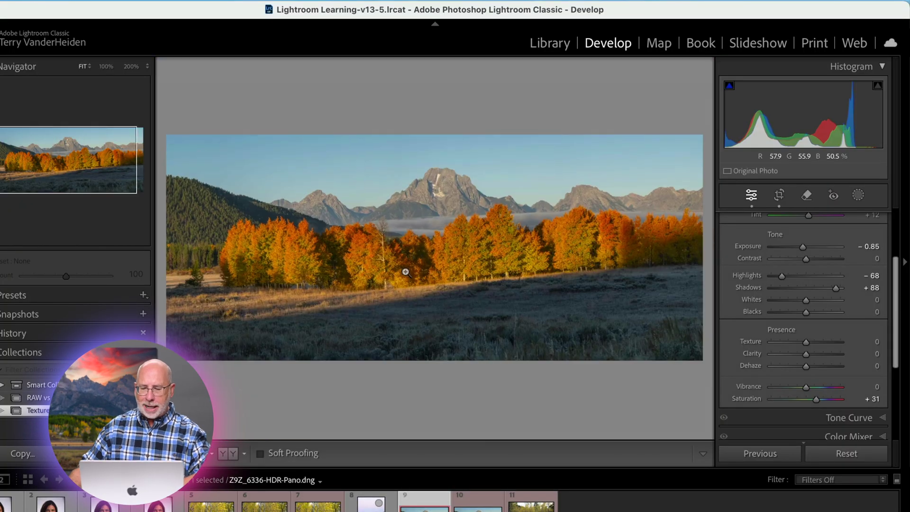
# Step: Paint a brush mask over the mountain range with Auto Mask on, size 7 and feather 65, and erase the spill into the sky
pyautogui.press('k')
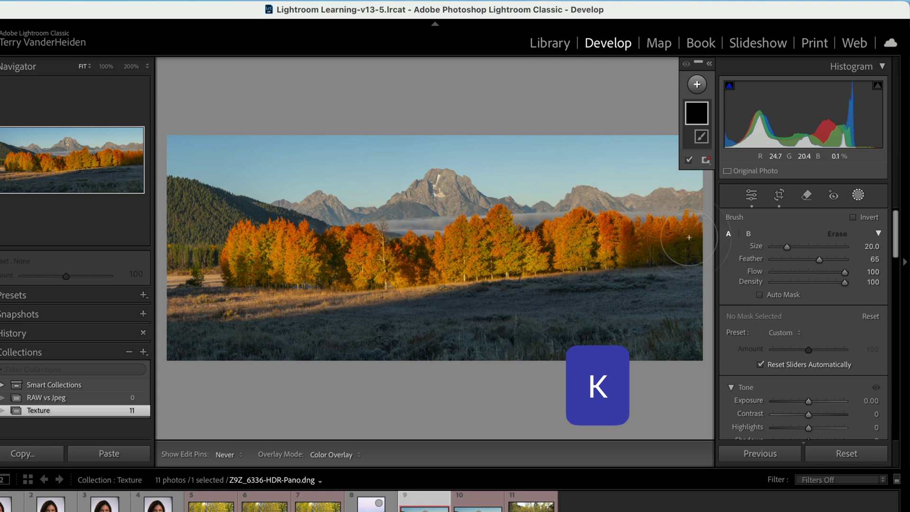
pyautogui.click(759, 294)
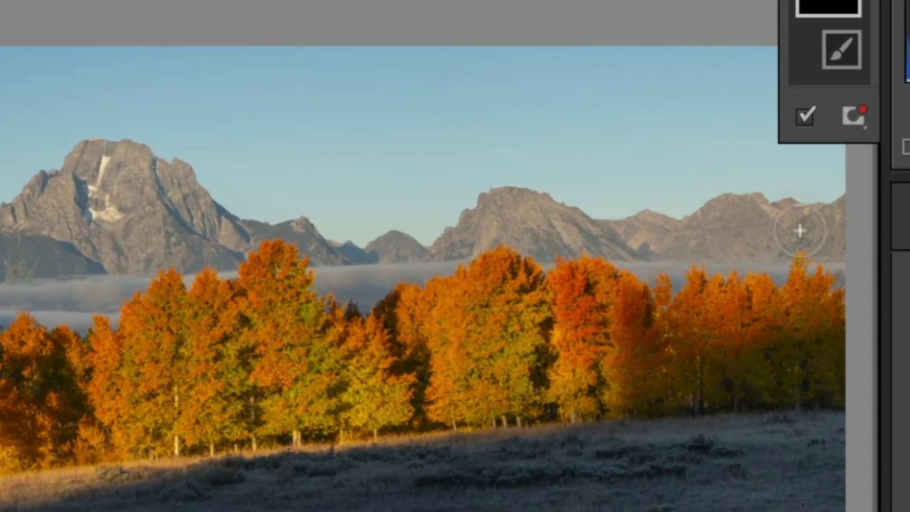
pyautogui.moveTo(805, 231)
pyautogui.mouseDown()
pyautogui.moveTo(683, 247)
pyautogui.moveTo(608, 241)
pyautogui.moveTo(504, 209)
pyautogui.moveTo(470, 233)
pyautogui.moveTo(517, 205)
pyautogui.moveTo(460, 193)
pyautogui.moveTo(461, 178)
pyautogui.moveTo(446, 174)
pyautogui.moveTo(458, 188)
pyautogui.moveTo(433, 174)
pyautogui.moveTo(389, 205)
pyautogui.moveTo(447, 204)
pyautogui.moveTo(432, 187)
pyautogui.moveTo(463, 207)
pyautogui.moveTo(367, 213)
pyautogui.moveTo(308, 195)
pyautogui.moveTo(301, 204)
pyautogui.moveTo(282, 201)
pyautogui.moveTo(363, 214)
pyautogui.mouseUp()
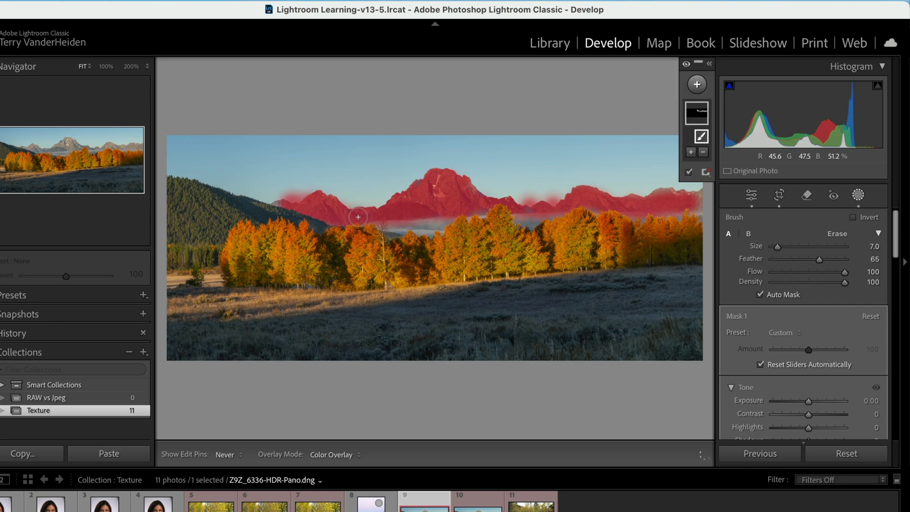
pyautogui.press('alt')
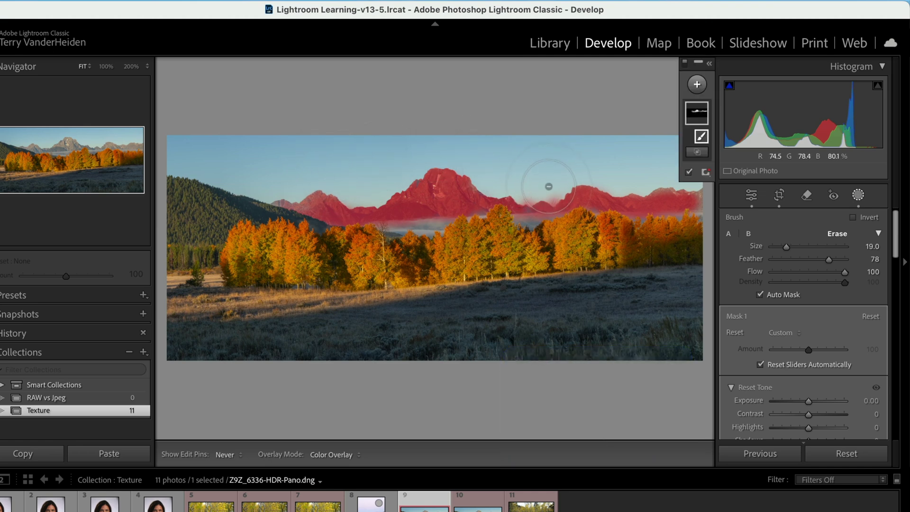
pyautogui.press('alt')
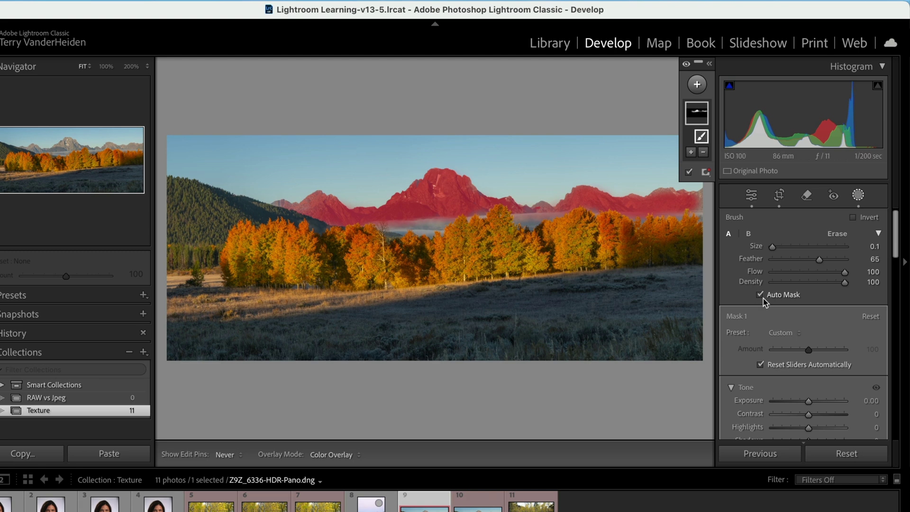
# Step: Set the mountain mask's Texture to -87
pyautogui.scroll(-10, 770, 295)
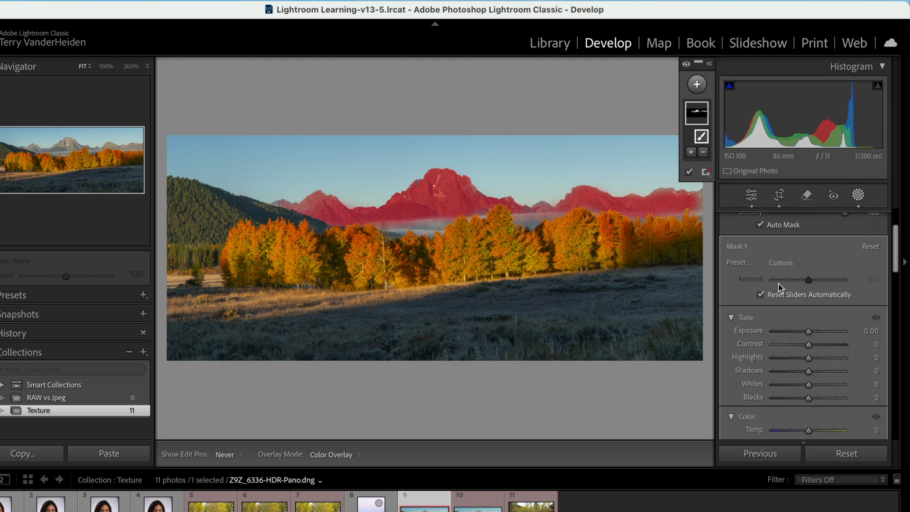
pyautogui.scroll(-4, 777, 287)
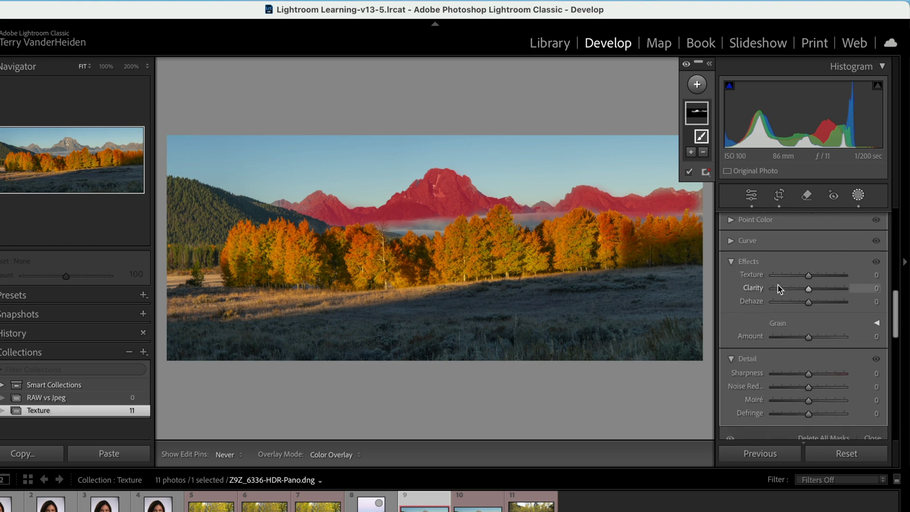
pyautogui.moveTo(807, 277); pyautogui.dragTo(777, 287)
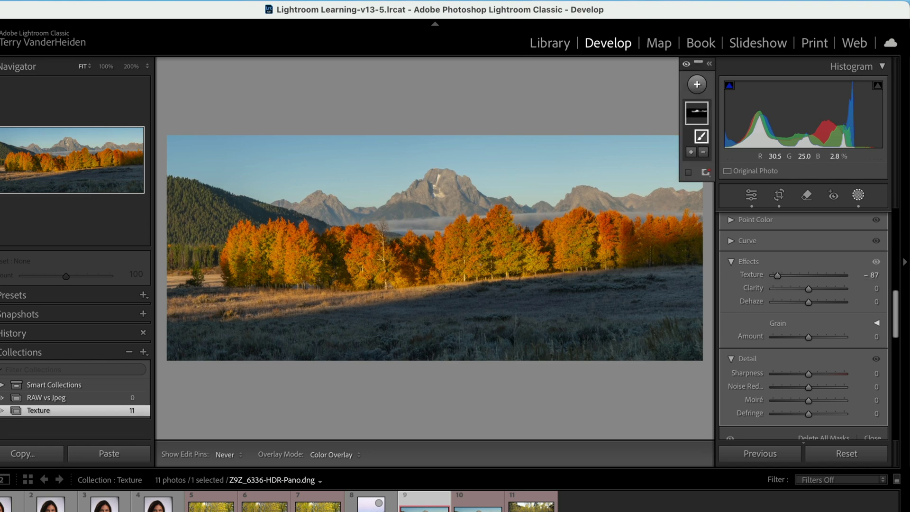
# Step: Compare the masked panorama side by side with its virtual copy at 100% zoom, examining the aspens and the mountain rock
pyautogui.press('super+apostrophe')
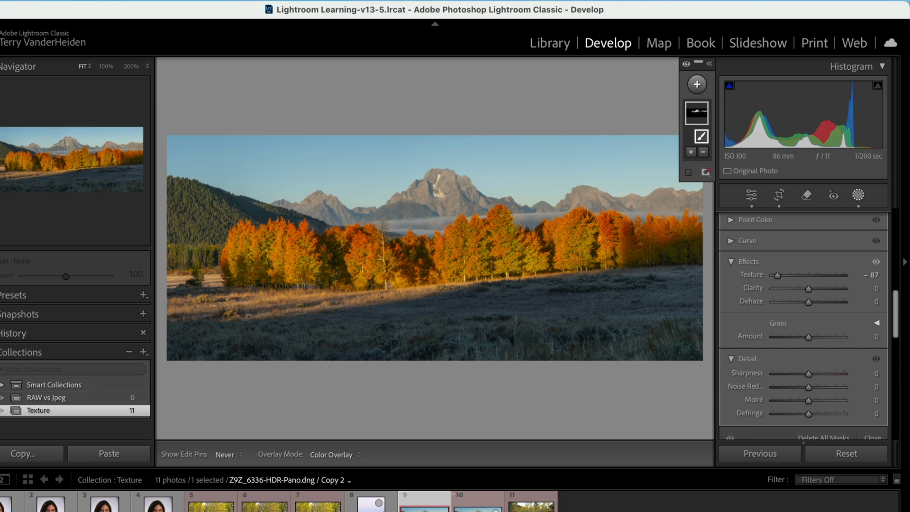
pyautogui.keyDown('super'); pyautogui.click(477, 503); pyautogui.keyUp('super')
pyautogui.press('c')
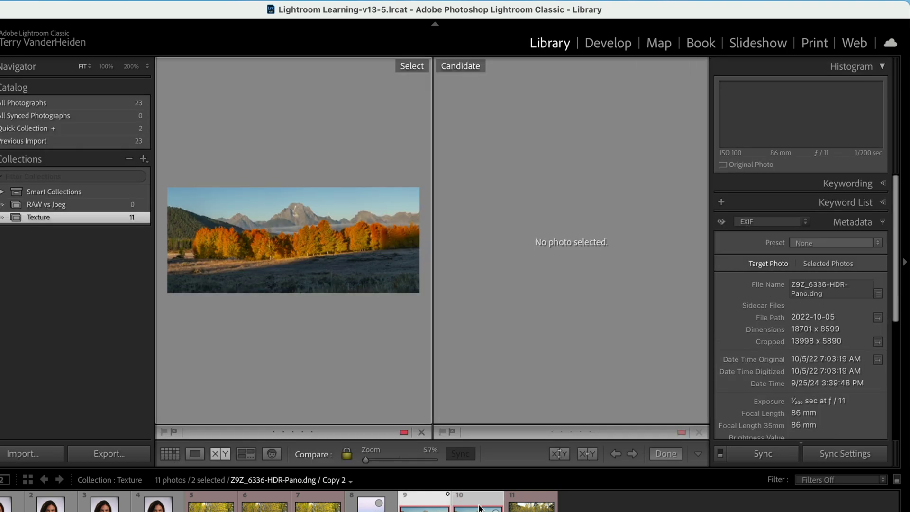
pyautogui.click(341, 230)
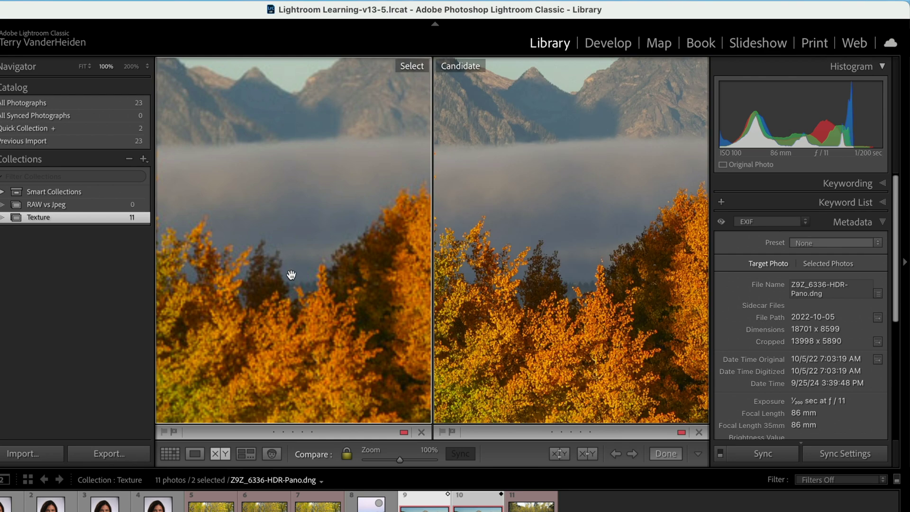
pyautogui.moveTo(266, 324); pyautogui.dragTo(391, 260)
pyautogui.moveTo(309, 283); pyautogui.dragTo(325, 385)
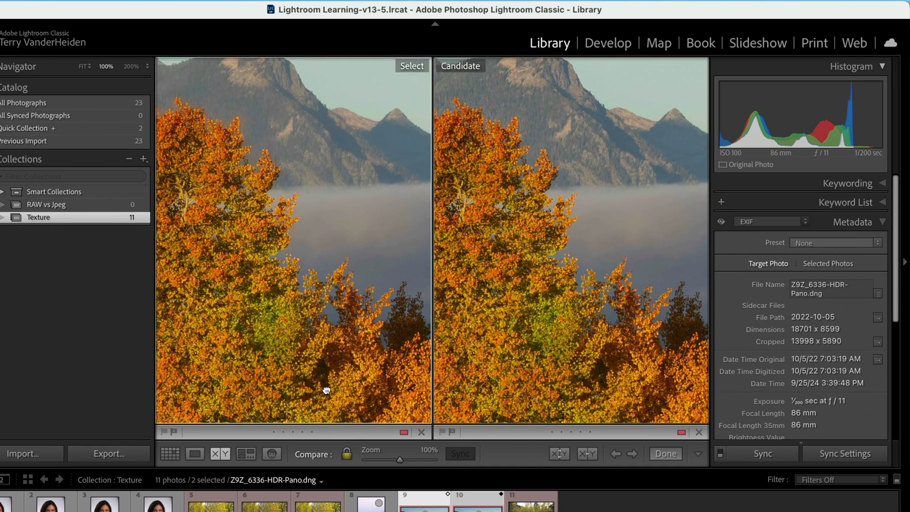
pyautogui.moveTo(177, 287); pyautogui.dragTo(650, 358)
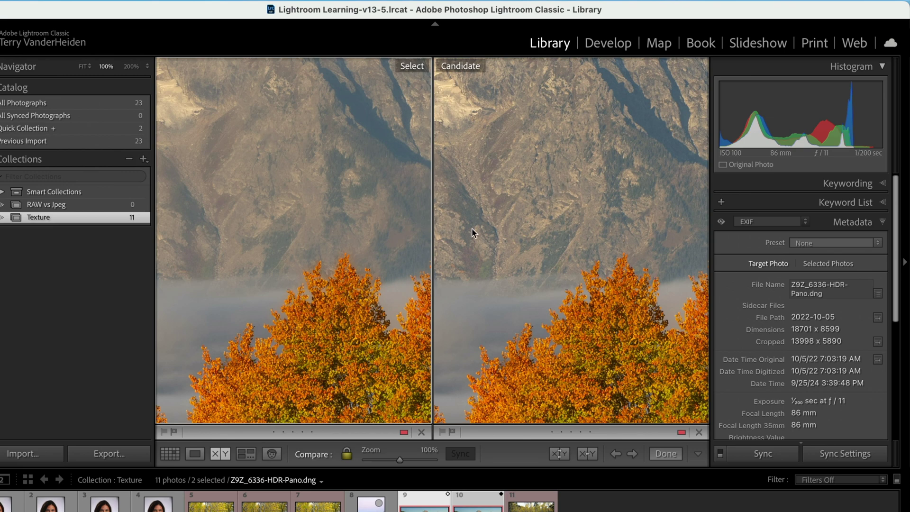
pyautogui.click(356, 269)
pyautogui.click(331, 236)
pyautogui.click(329, 233)
pyautogui.press('e')
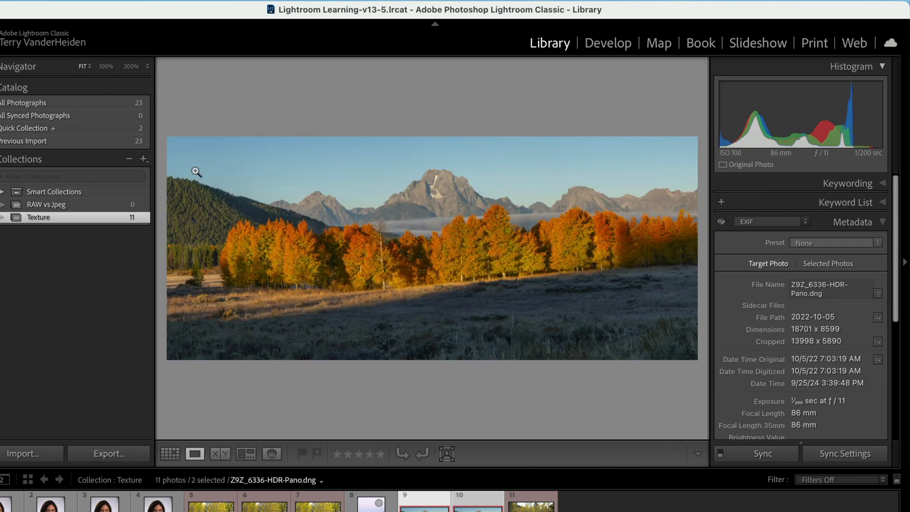
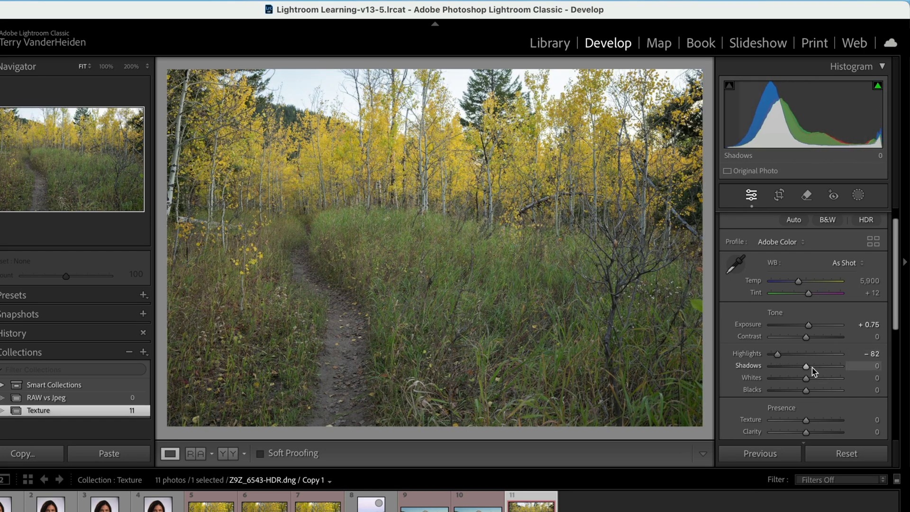
# Step: Set the aspen trail photo's Shadows to +37 and Vibrance to +49, and create a virtual copy of it
pyautogui.moveTo(812, 370); pyautogui.dragTo(824, 370)
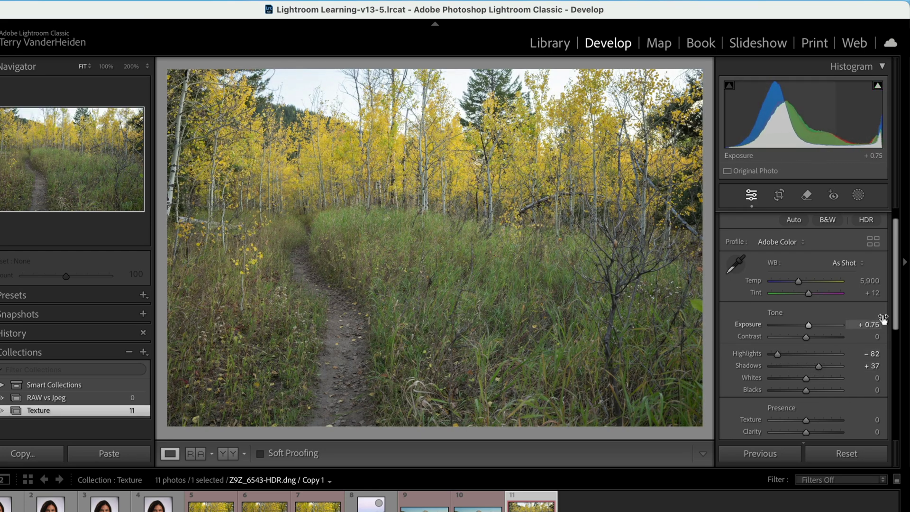
pyautogui.moveTo(896, 317); pyautogui.dragTo(896, 355)
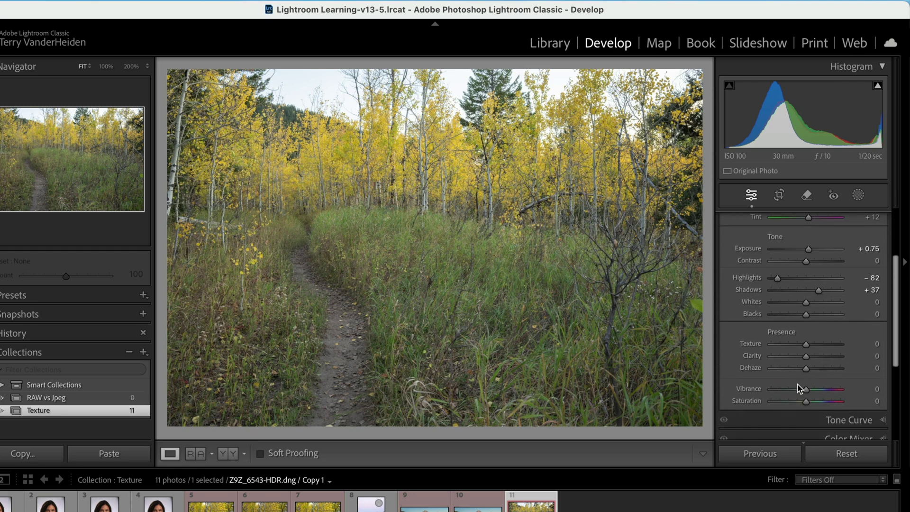
pyautogui.moveTo(805, 389); pyautogui.dragTo(822, 390)
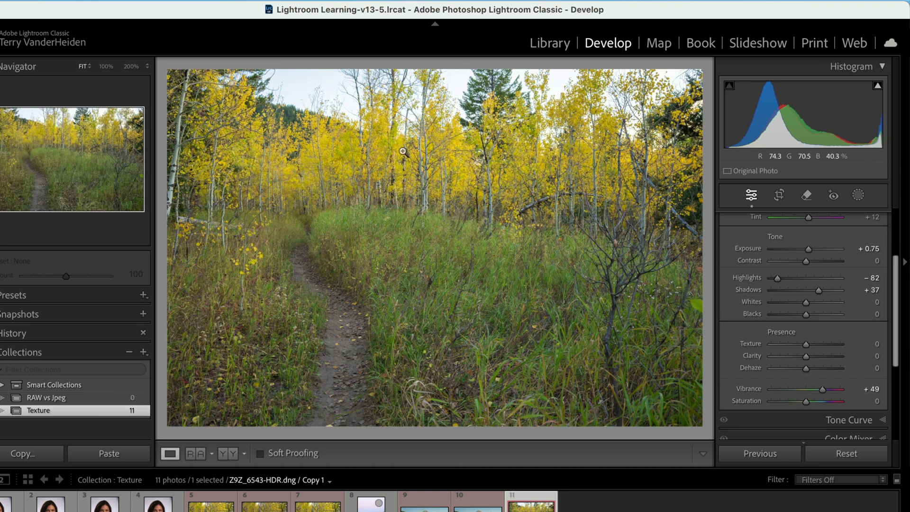
pyautogui.rightClick(399, 232)
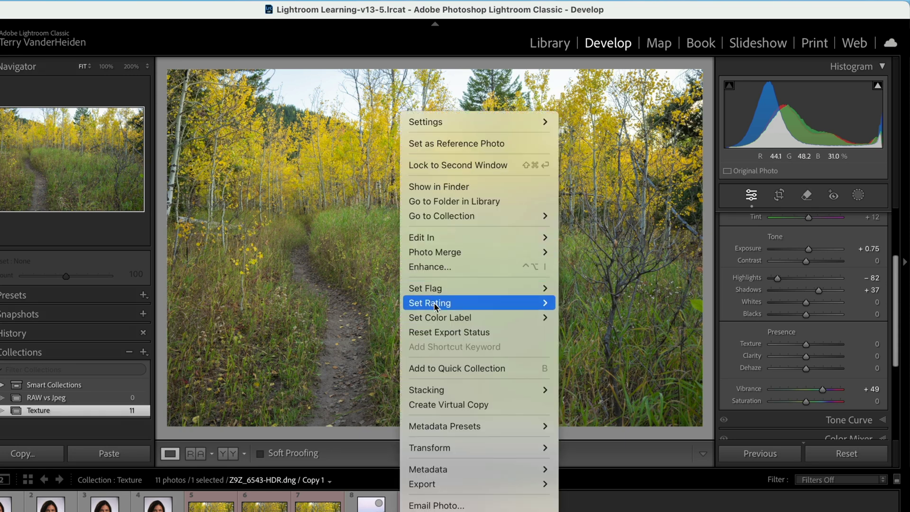
pyautogui.click(439, 399)
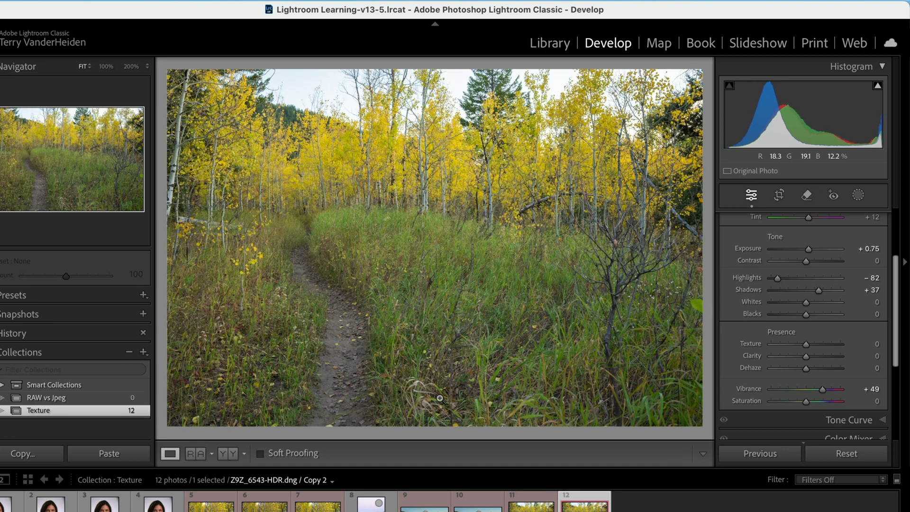
# Step: Paint a brush mask over the dirt trail on the second virtual copy with Auto Mask on, size 21 and feather 65
pyautogui.press('Left')
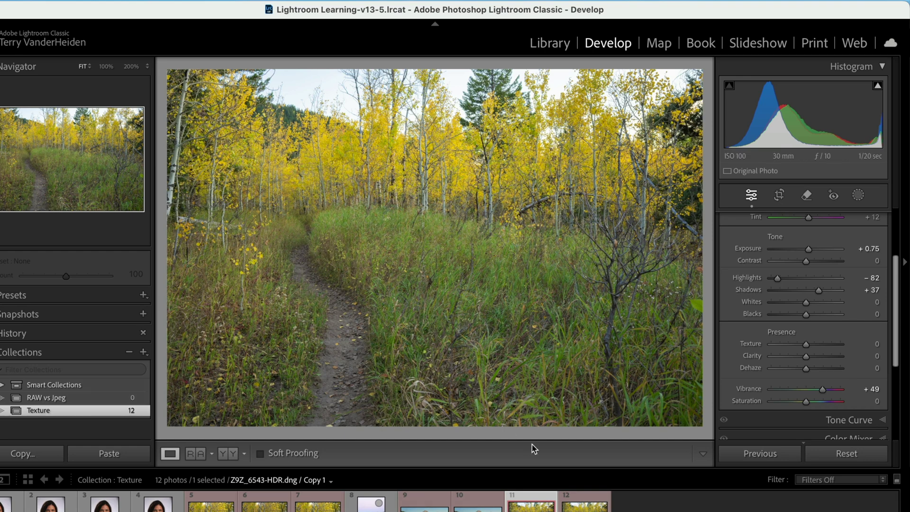
pyautogui.click(601, 506)
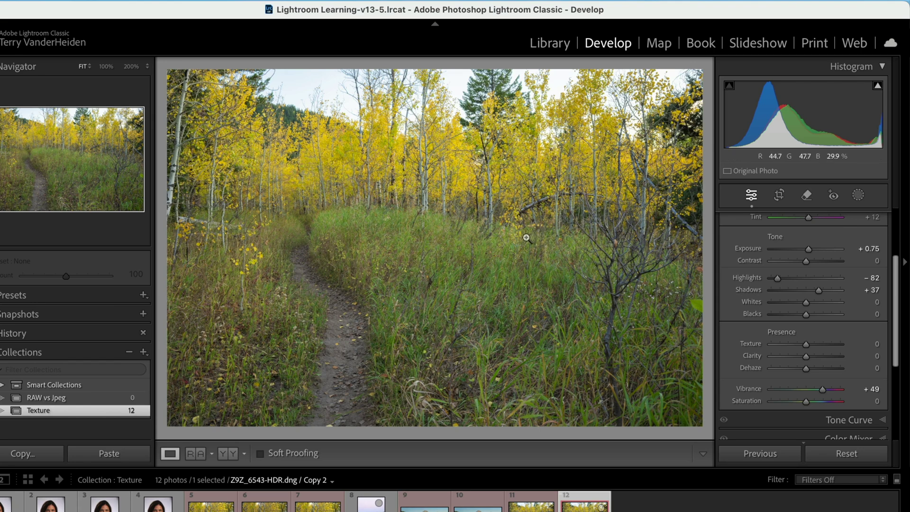
pyautogui.press('k')
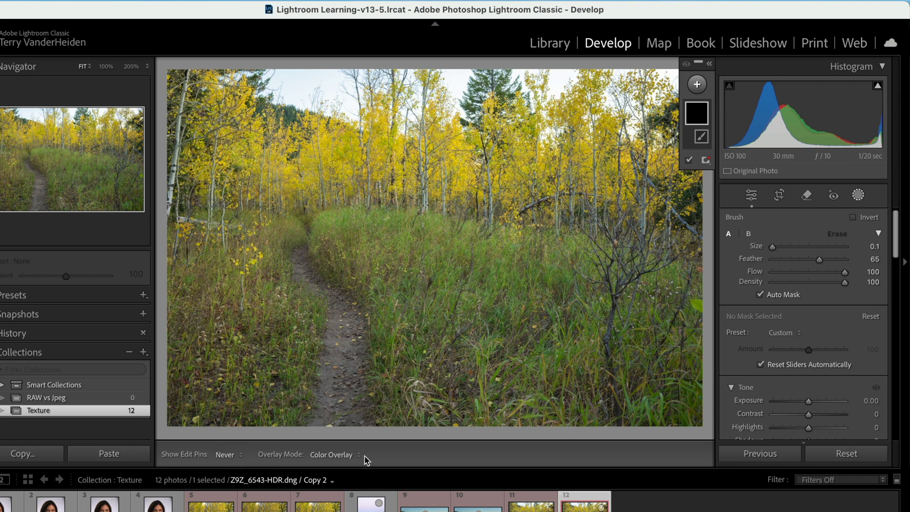
pyautogui.scroll(10, 331, 405)
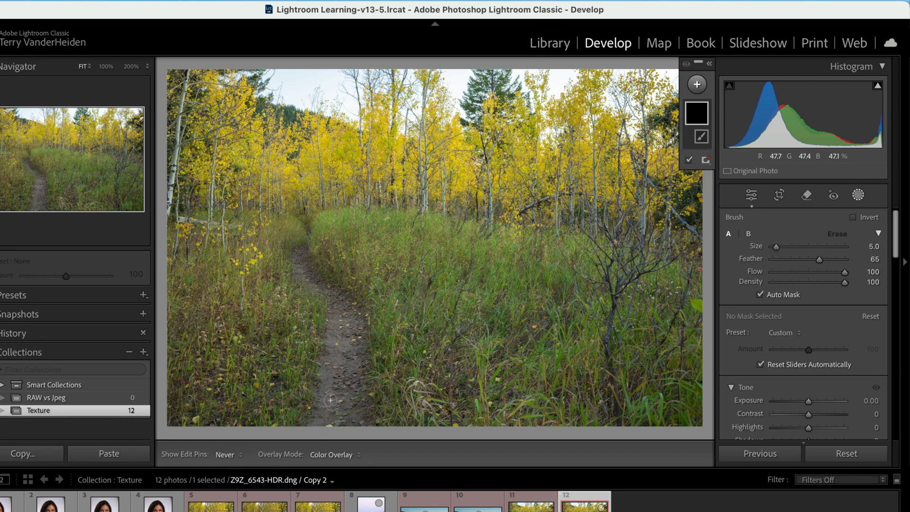
pyautogui.scroll(3, 330, 407)
pyautogui.moveTo(330, 405)
pyautogui.mouseDown()
pyautogui.moveTo(325, 398)
pyautogui.moveTo(343, 382)
pyautogui.moveTo(339, 333)
pyautogui.moveTo(298, 247)
pyautogui.mouseUp()
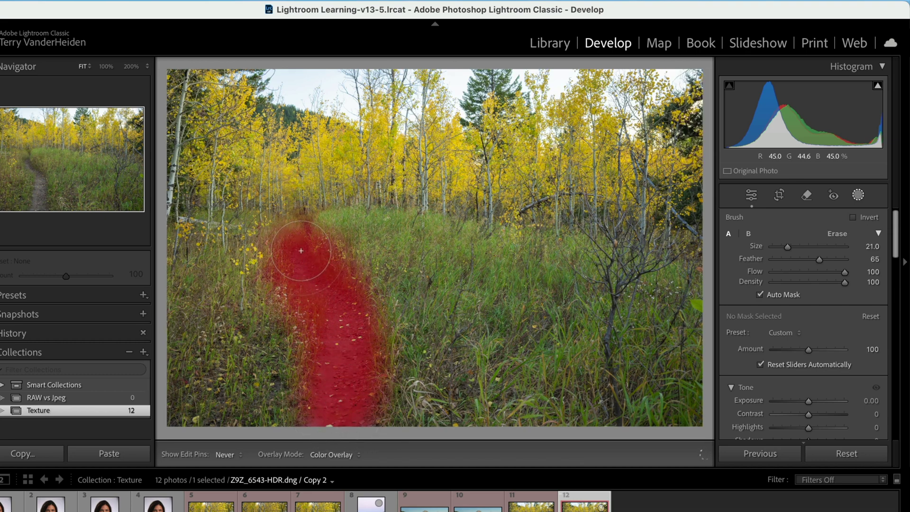
pyautogui.scroll(-2, 351, 360)
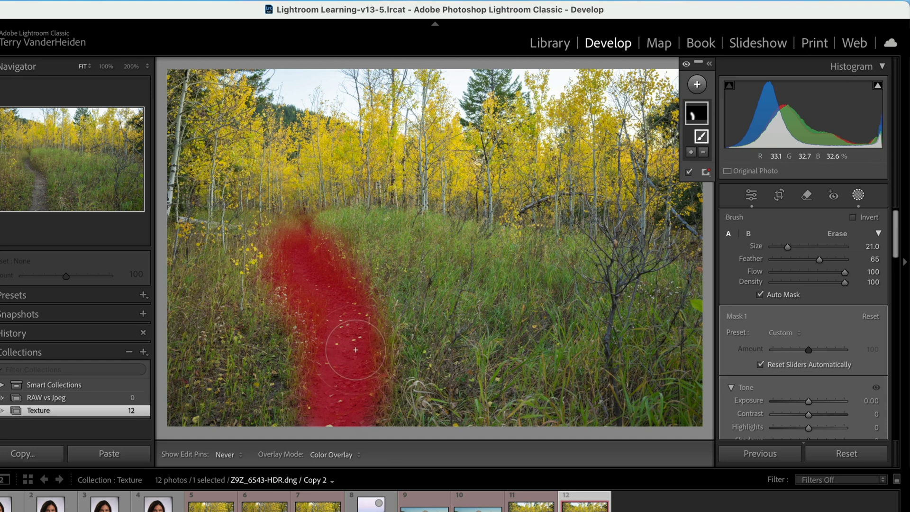
pyautogui.moveTo(324, 241)
pyautogui.mouseDown()
pyautogui.moveTo(293, 232)
pyautogui.moveTo(303, 209)
pyautogui.moveTo(305, 230)
pyautogui.mouseUp()
pyautogui.scroll(-2, 301, 340)
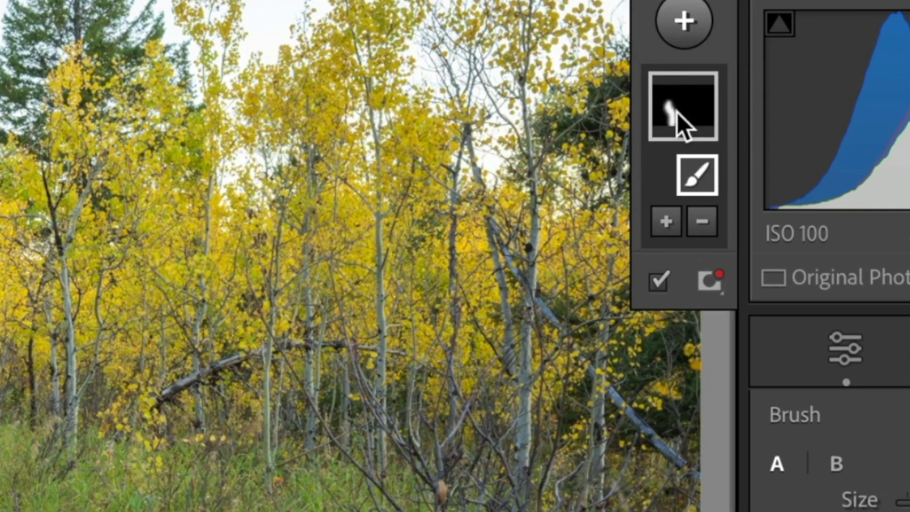
# Step: Duplicate and invert the trail mask, and set the inverted mask's Exposure to -0.63
pyautogui.rightClick(677, 112)
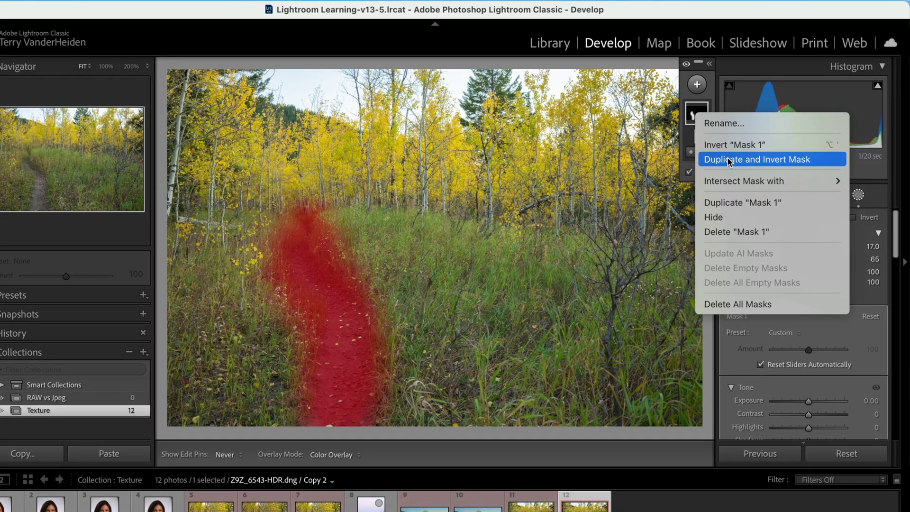
pyautogui.click(728, 161)
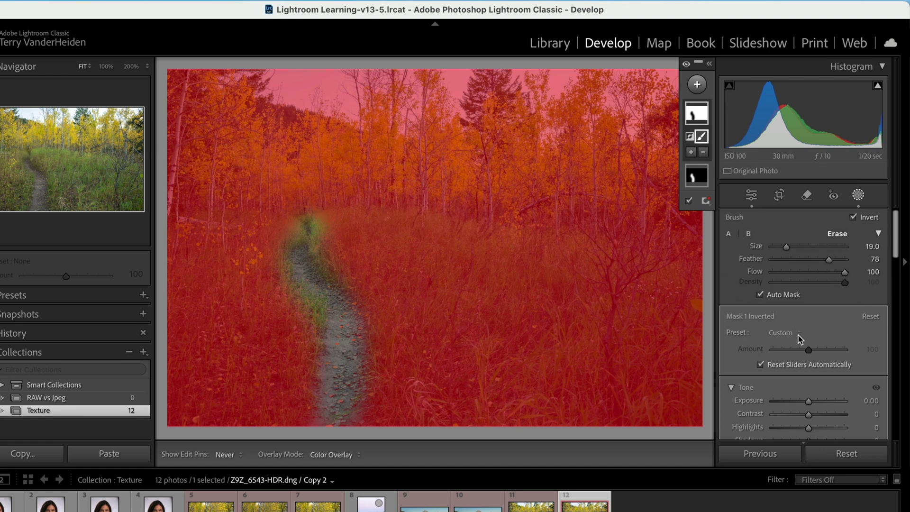
pyautogui.scroll(-3, 761, 382)
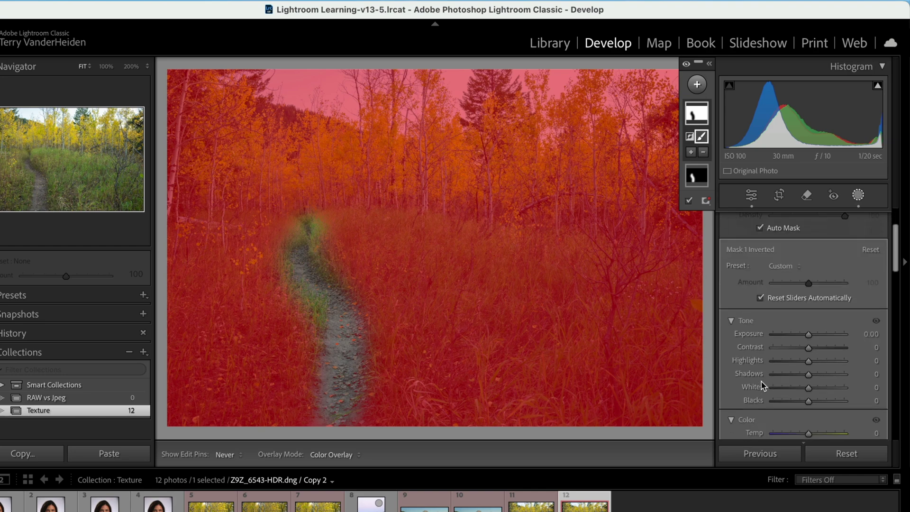
pyautogui.moveTo(806, 334); pyautogui.dragTo(801, 338)
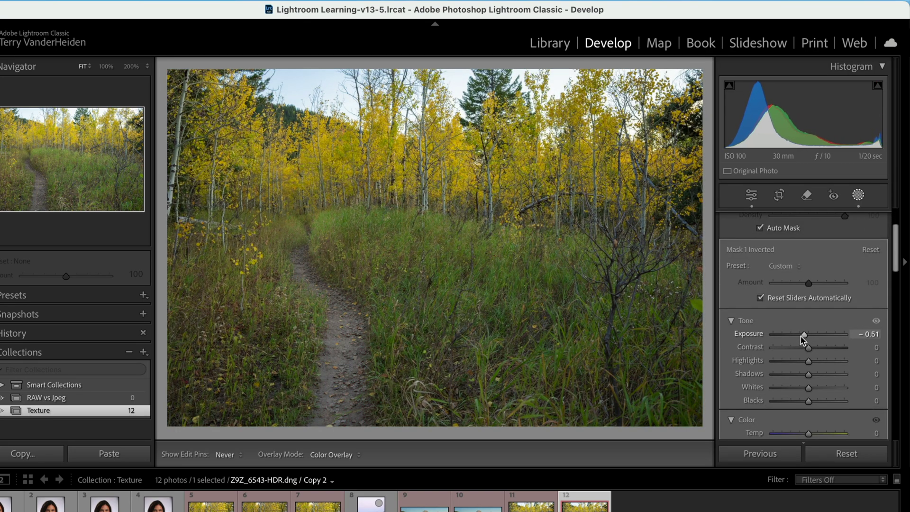
pyautogui.moveTo(802, 339); pyautogui.dragTo(801, 339)
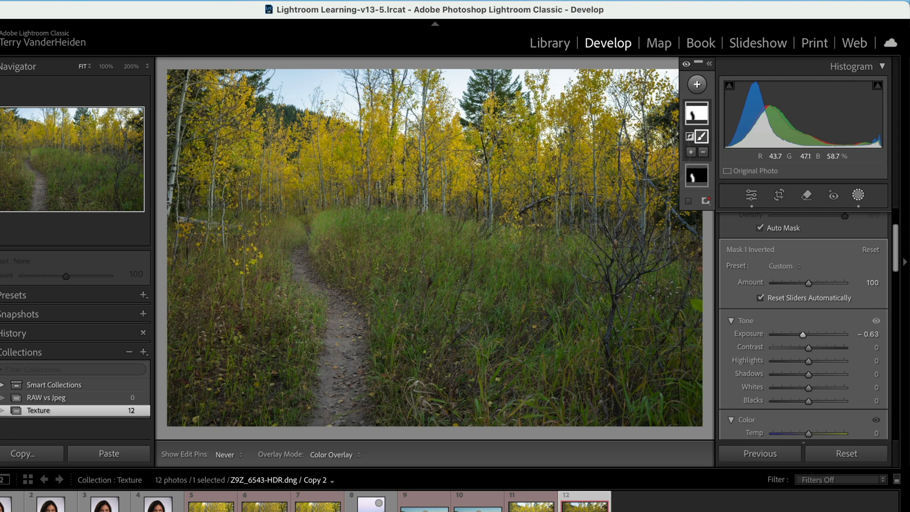
# Step: Set the original trail mask's Exposure to 0.24 and Temp to 24
pyautogui.click(701, 183)
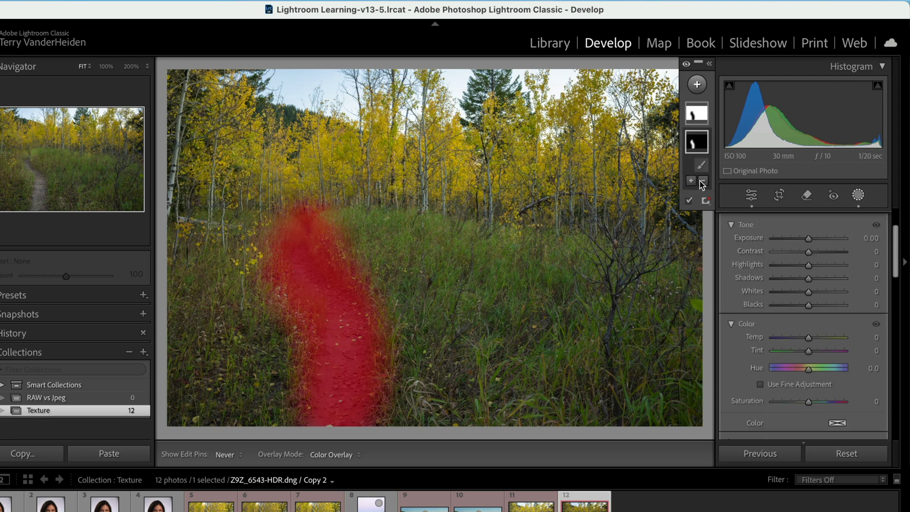
pyautogui.click(699, 148)
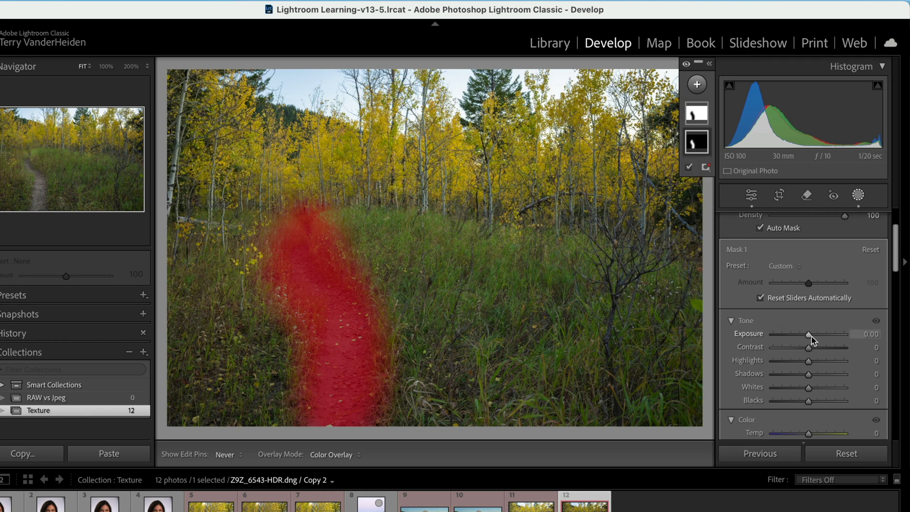
pyautogui.moveTo(810, 335); pyautogui.dragTo(812, 336)
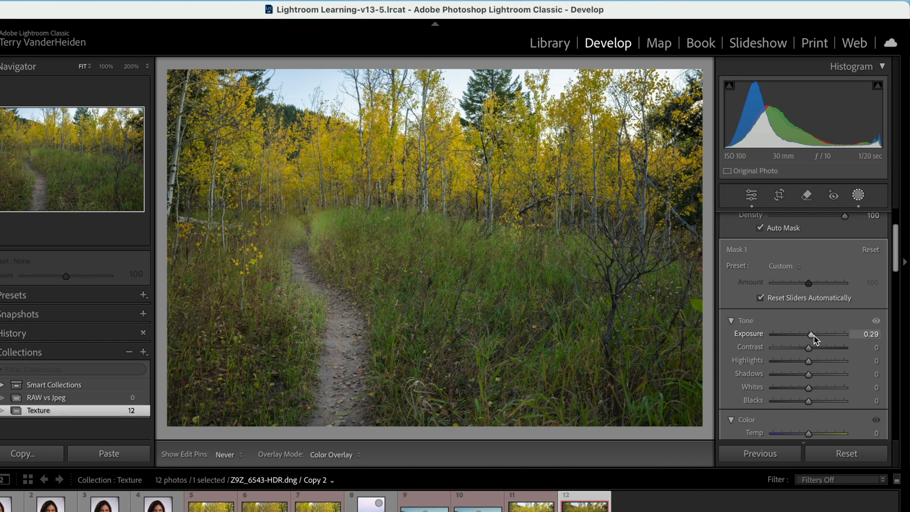
pyautogui.moveTo(813, 336); pyautogui.dragTo(813, 337)
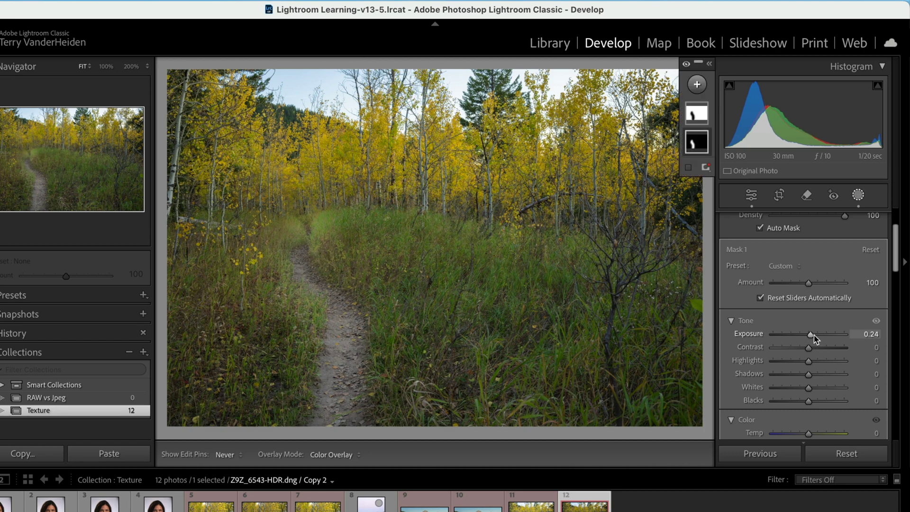
pyautogui.scroll(-5, 813, 325)
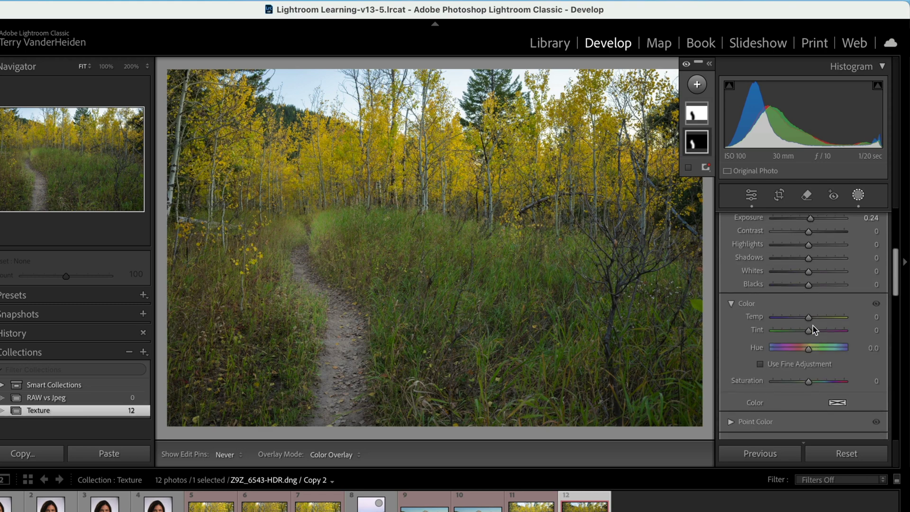
pyautogui.moveTo(807, 320); pyautogui.dragTo(815, 322)
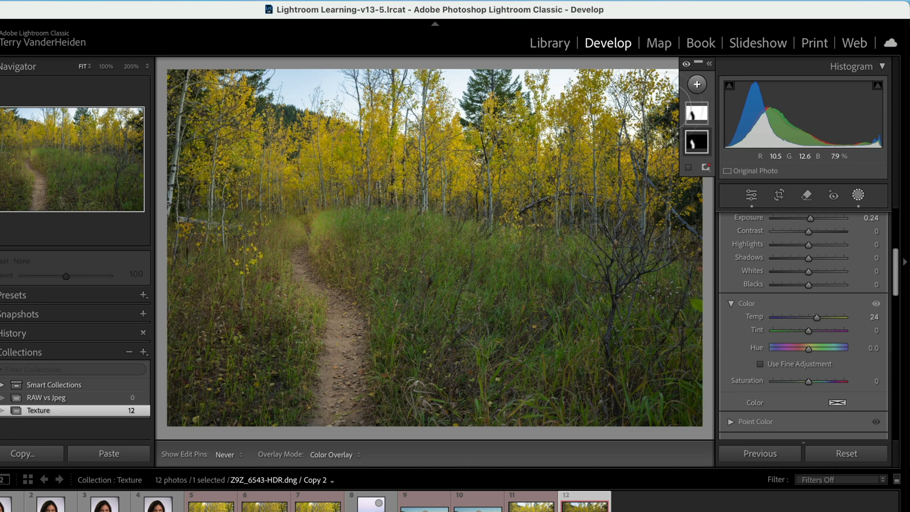
# Step: Set the Texture of the inverted mask around the trail to -68
pyautogui.moveTo(691, 153)
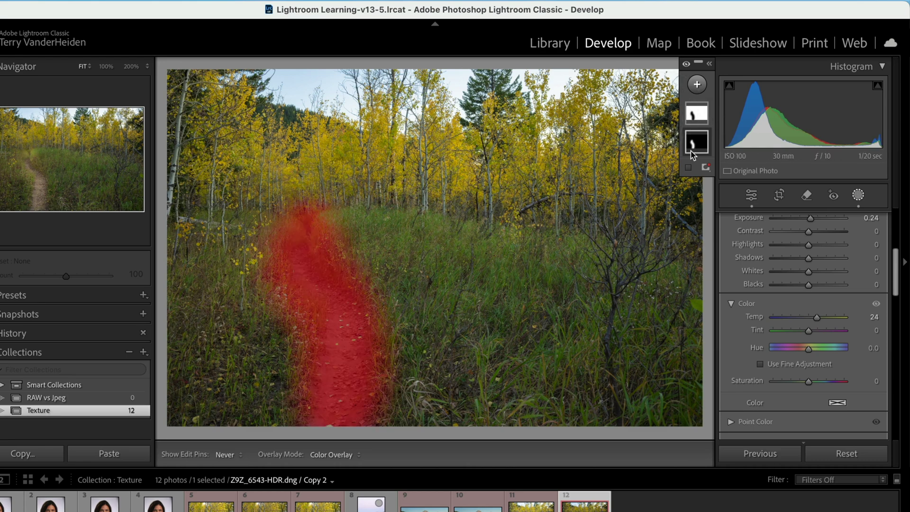
pyautogui.click(696, 114)
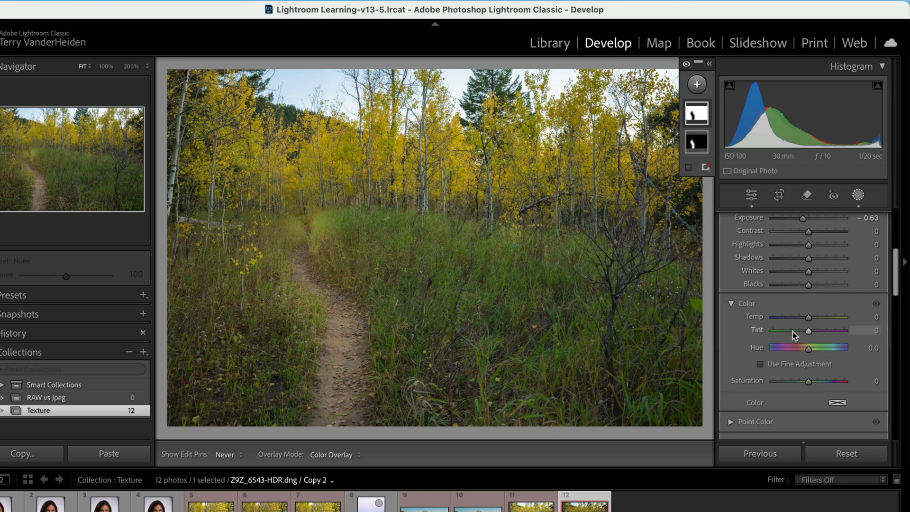
pyautogui.scroll(-3, 796, 342)
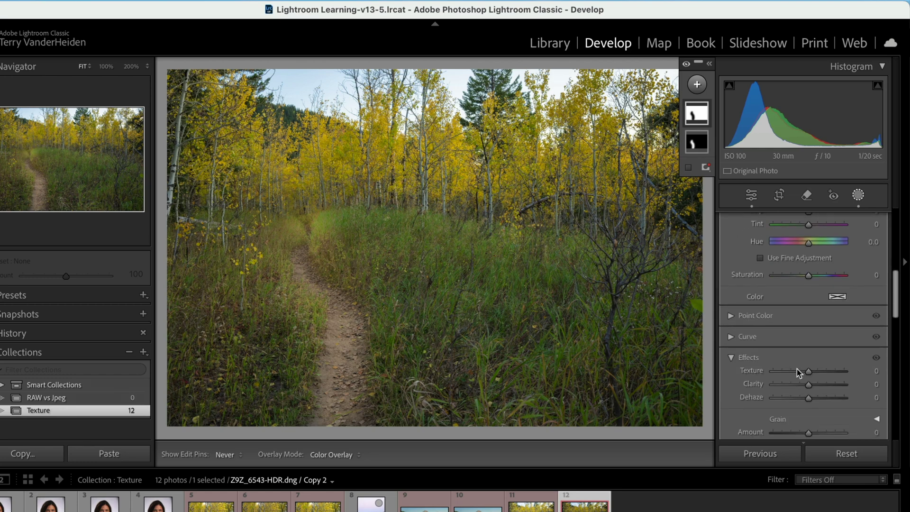
pyautogui.moveTo(806, 370); pyautogui.dragTo(783, 372)
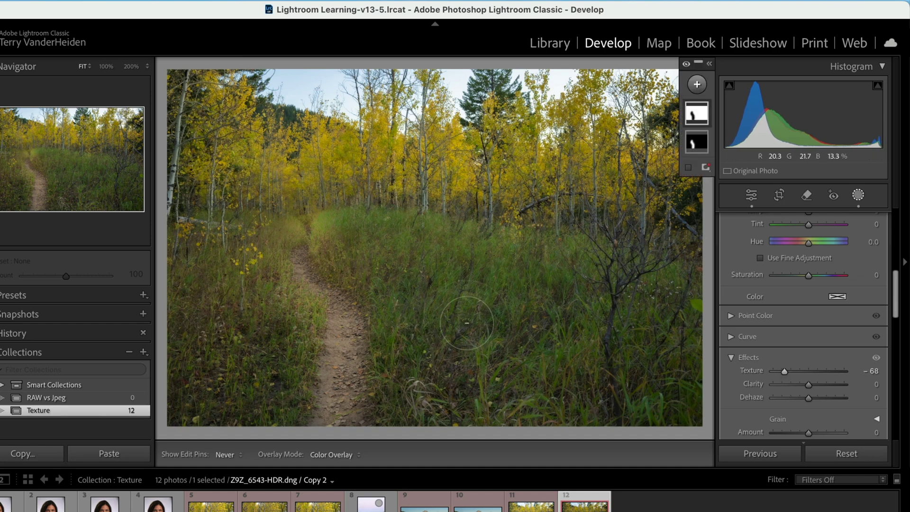